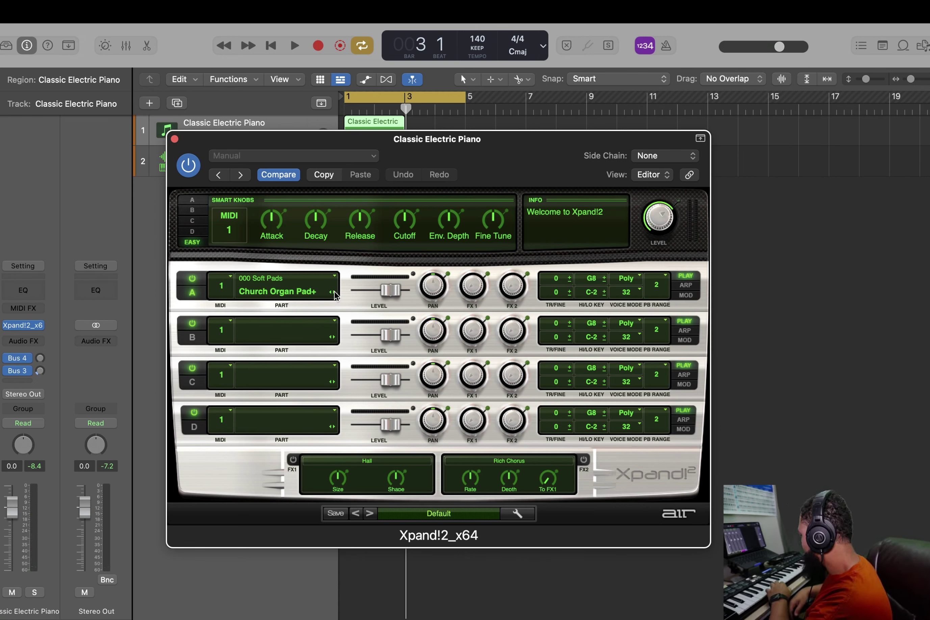
Step: Record the sustained second chord in bars 3 and 4 with the Church Organ Pad+ sound
key(r)
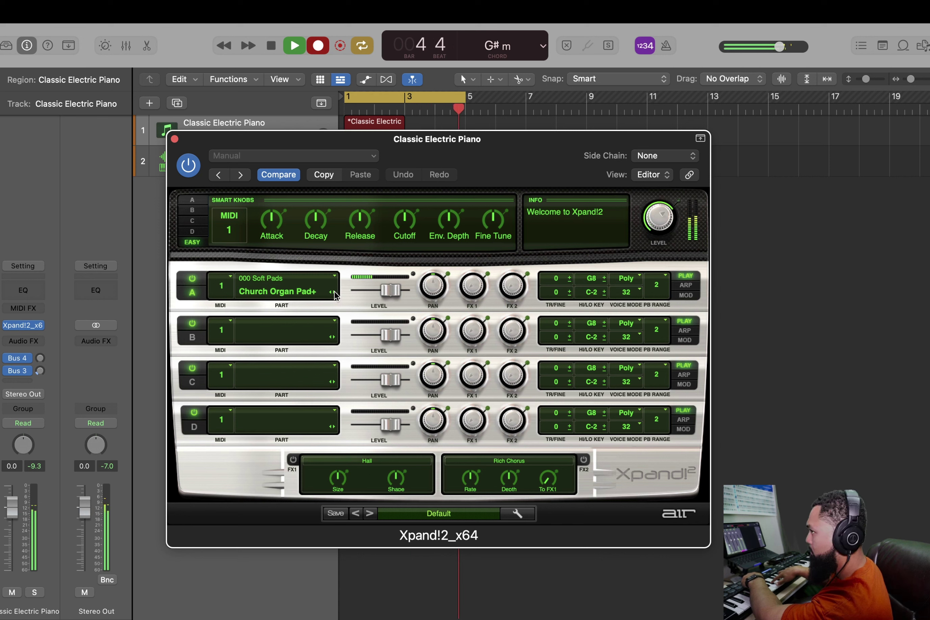
key(space)
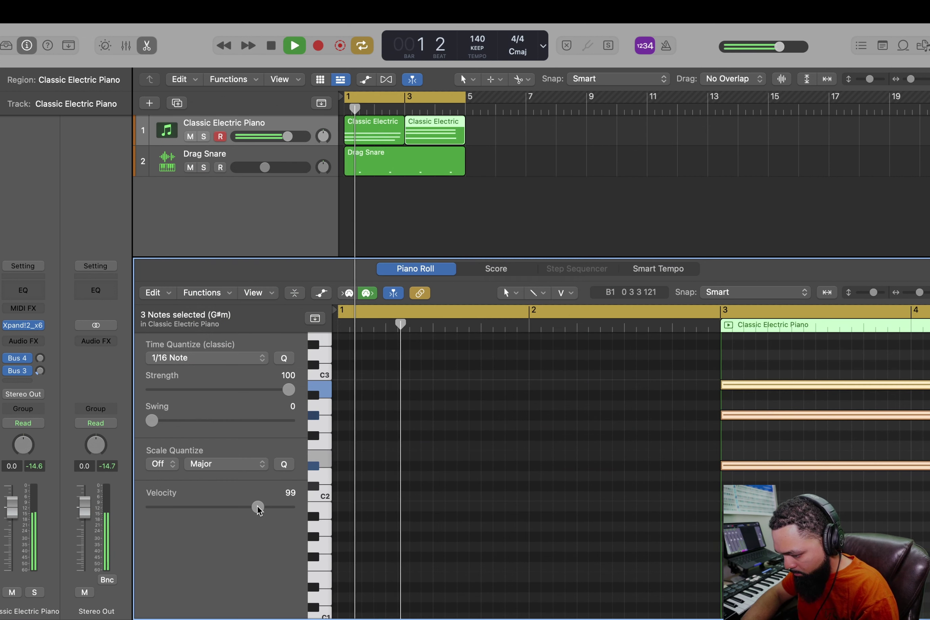
Step: Close the Piano Roll and join the two recorded chord regions into one region spanning bars 1 to 4
key(e)
drag(495, 138, 365, 134)
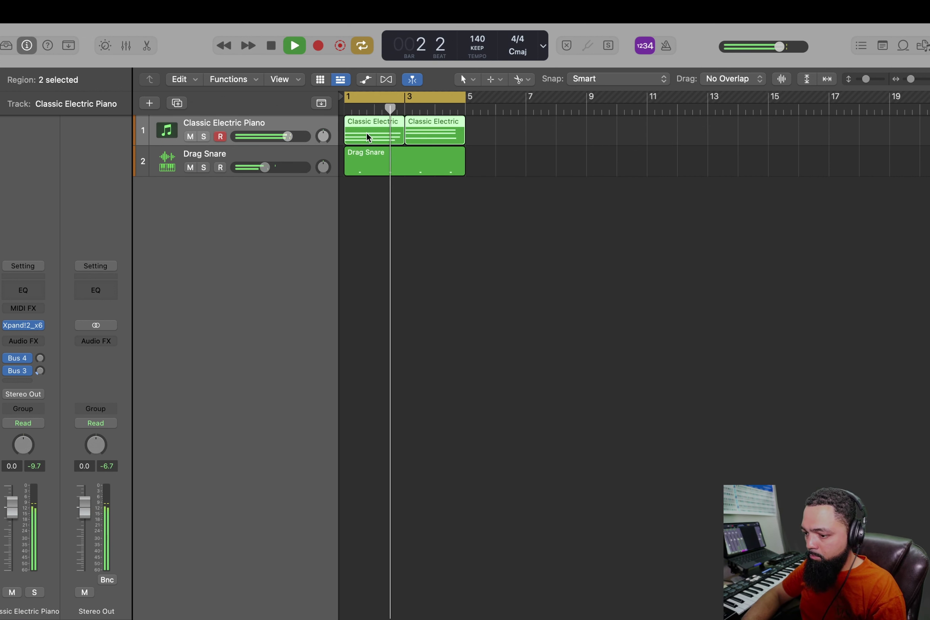
key(super+j)
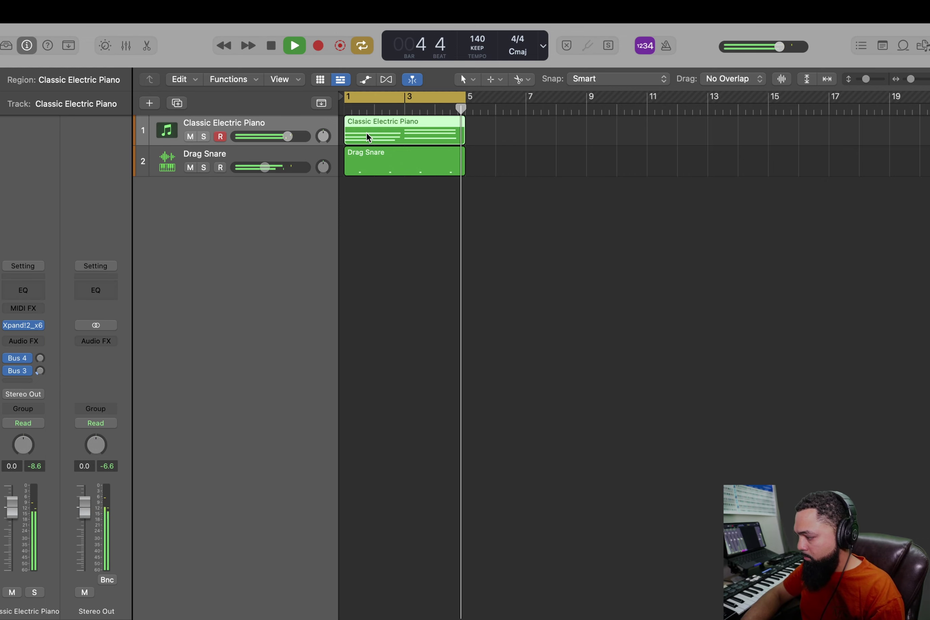
key(space)
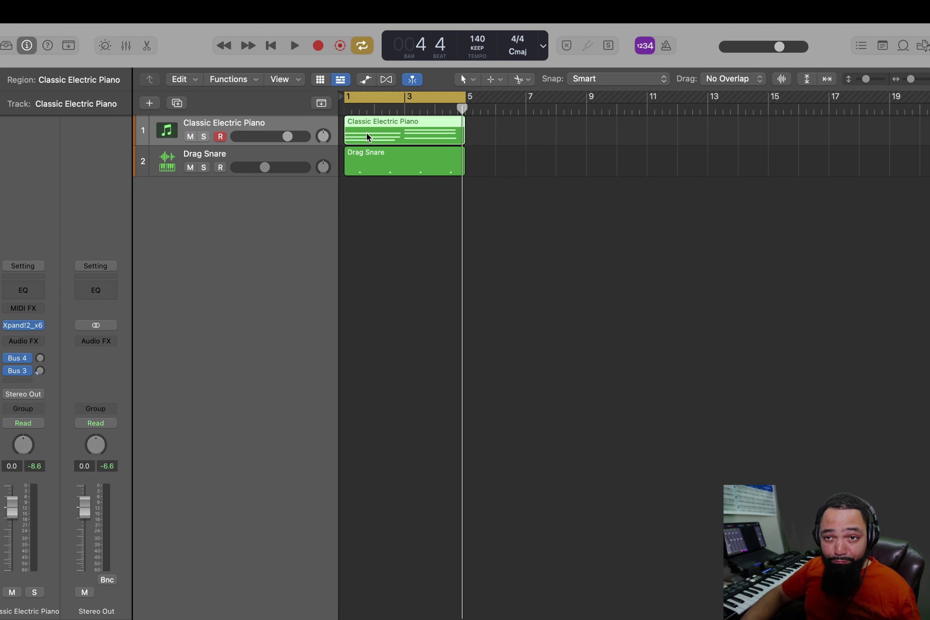
Step: Play back the joined chords with the snare and return the playhead to the start
key(space)
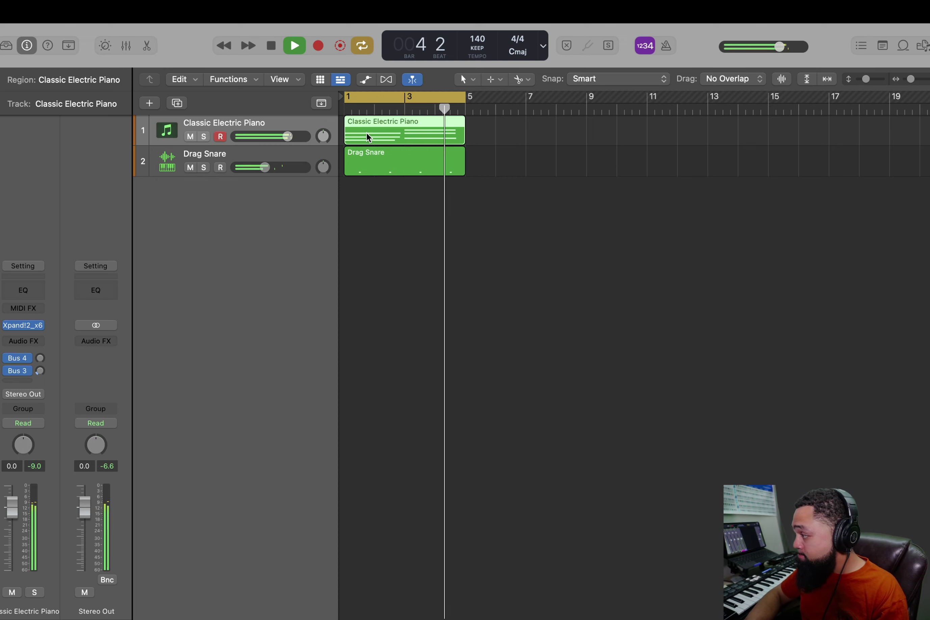
key(space)
key(Return)
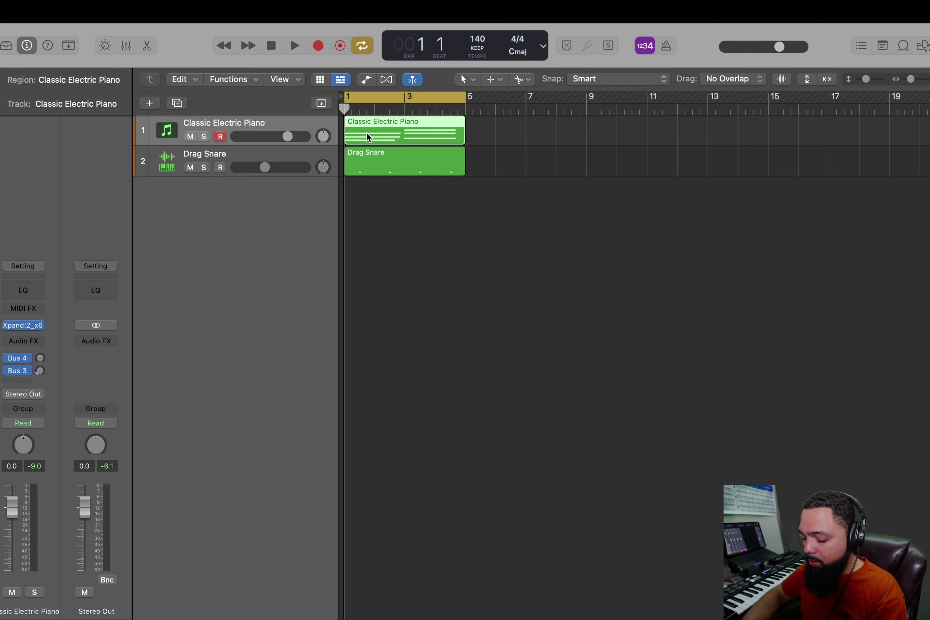
Step: Duplicate the chord track and audition 018 Bells presets such as Digi Buzz Bells and Digital Spectral over the loop
key(super+d)
key(space)
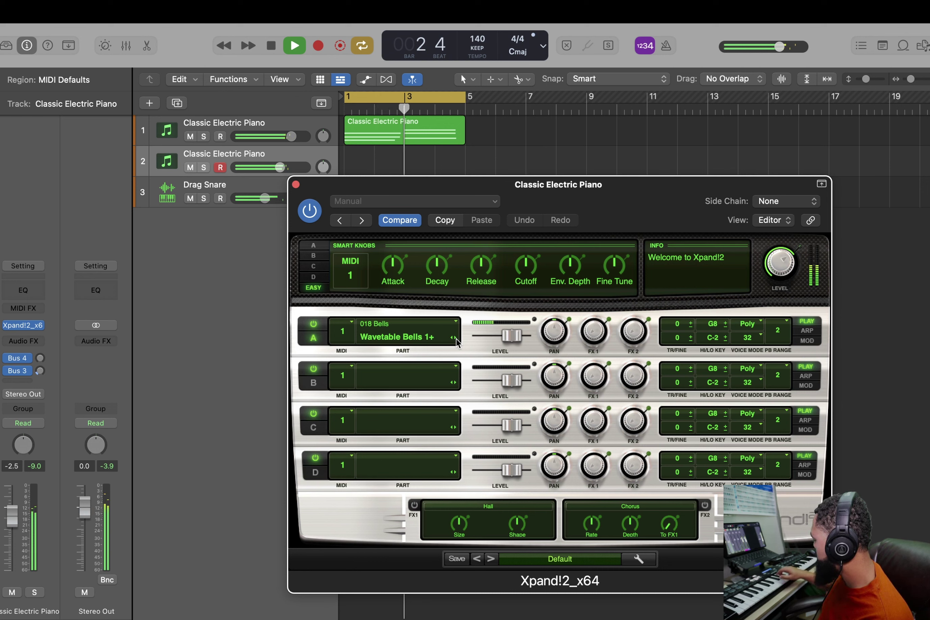
click(455, 339)
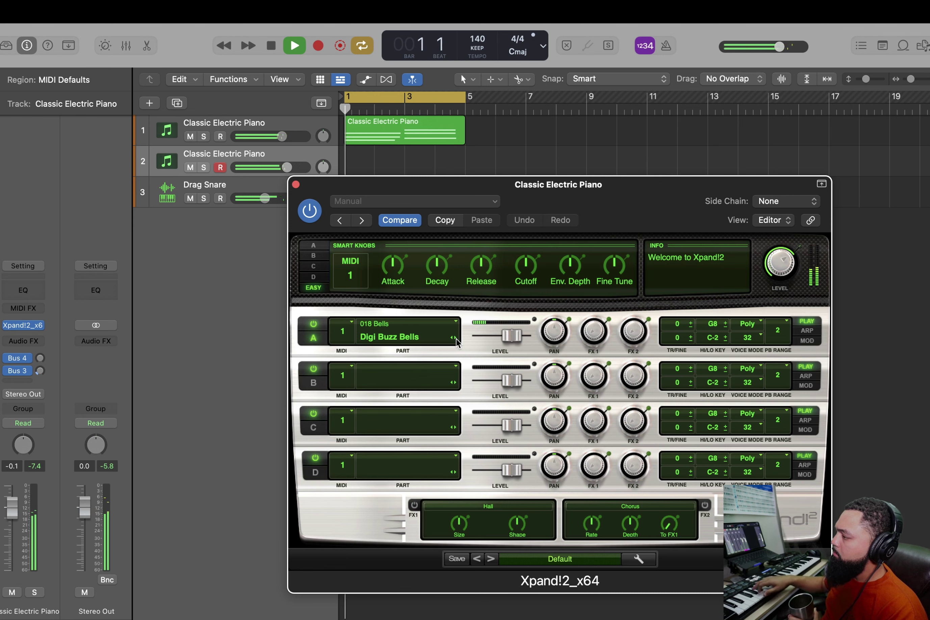
key(space)
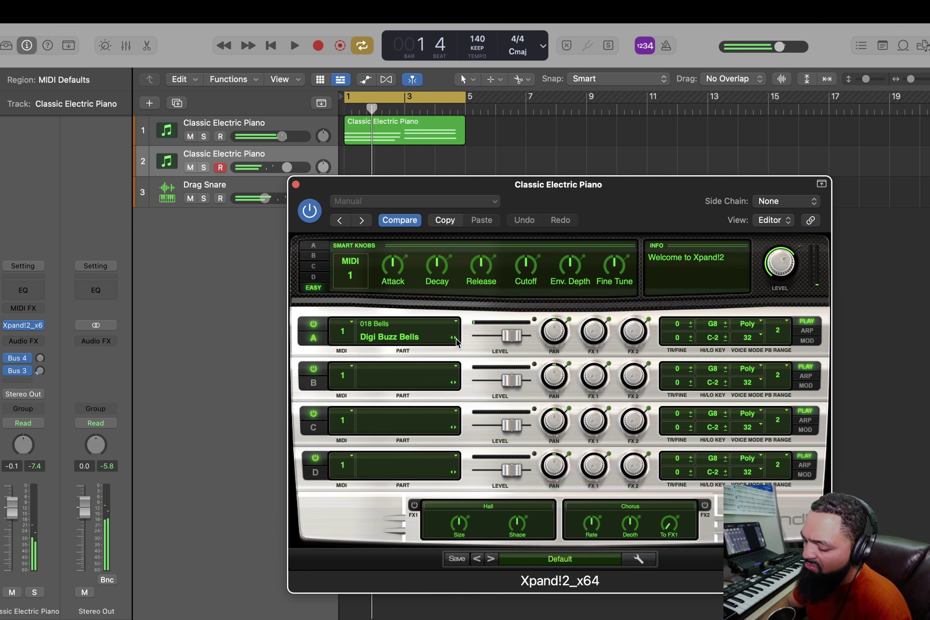
click(455, 338)
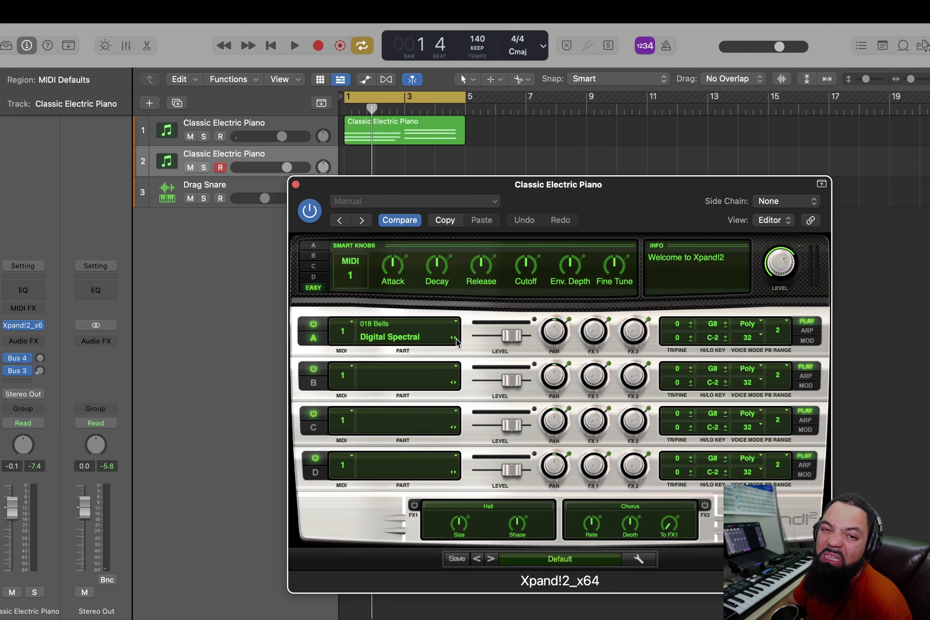
click(456, 338)
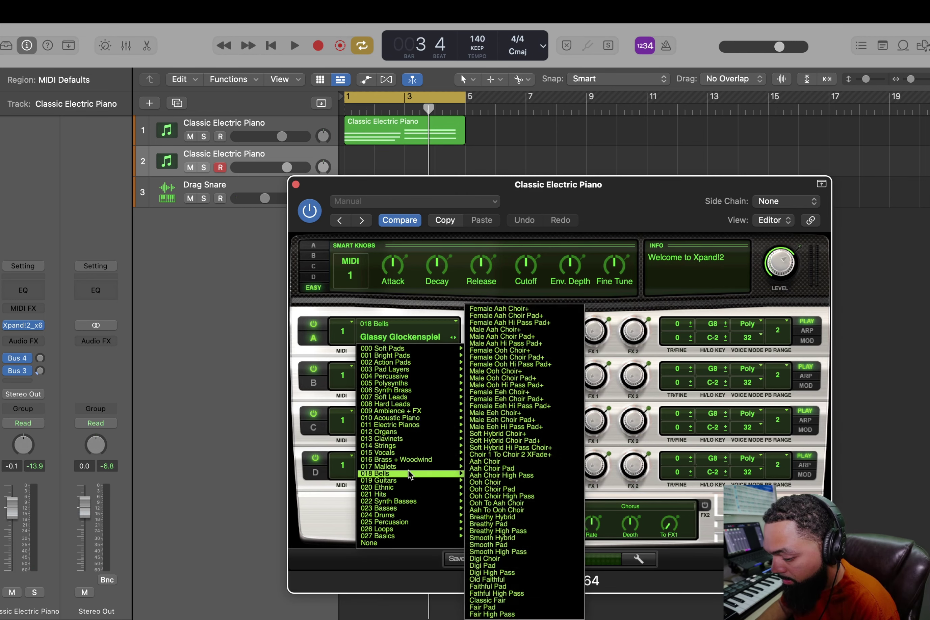
Step: Load the 12 String Acoustic+ guitar preset into part A and try it over the playing loop
mouse_move(408, 470)
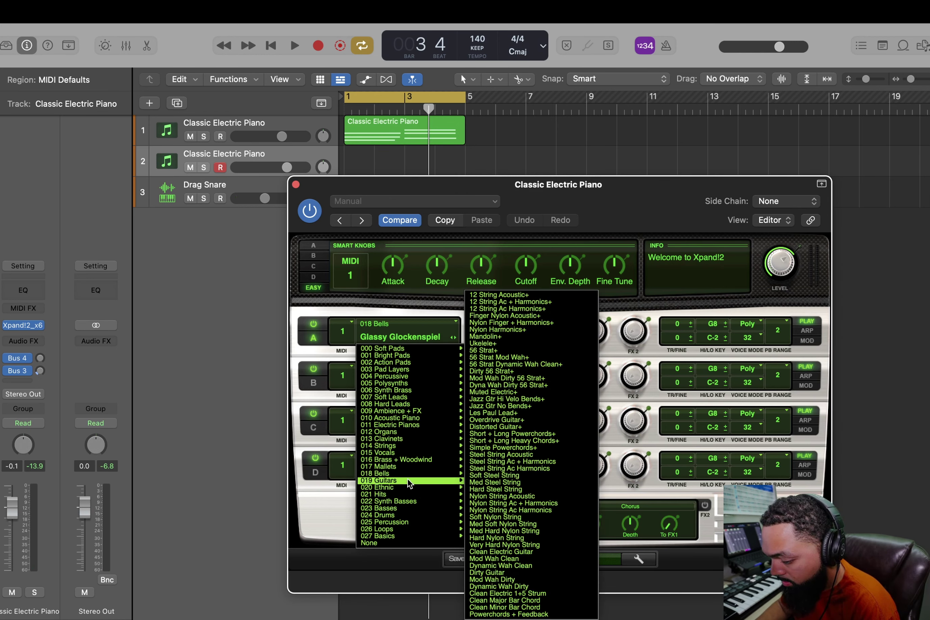
mouse_move(440, 480)
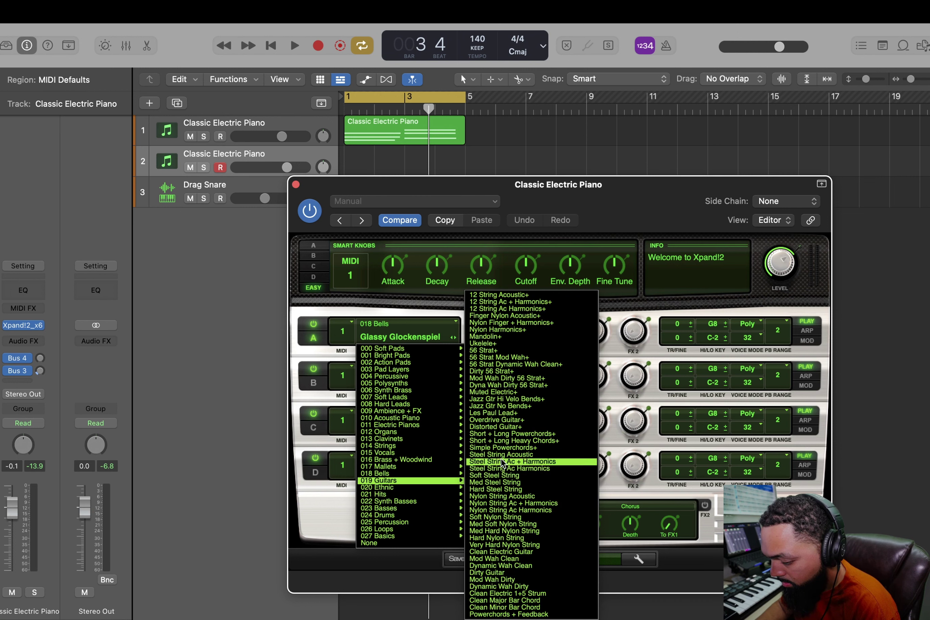
click(505, 295)
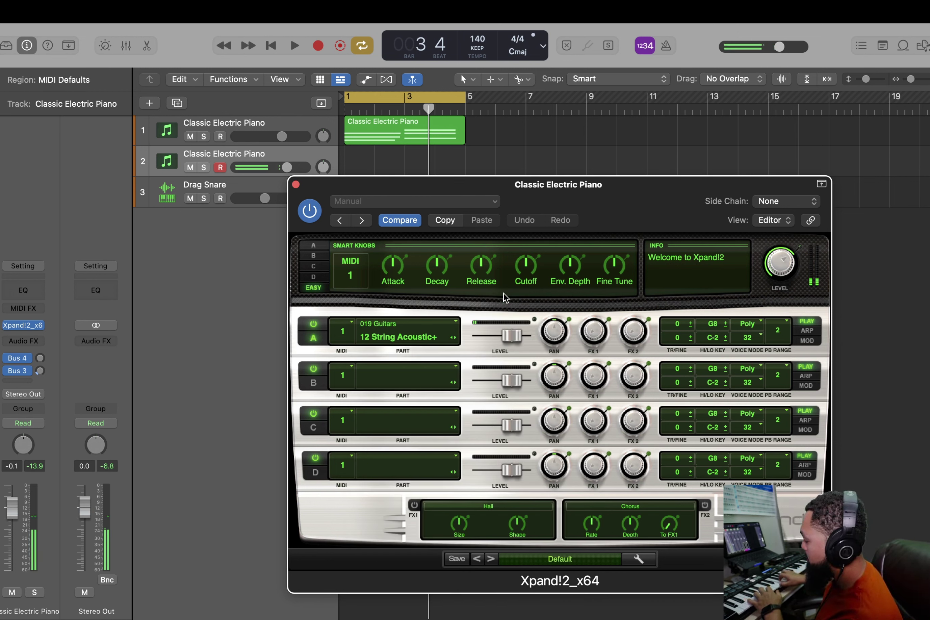
key(space)
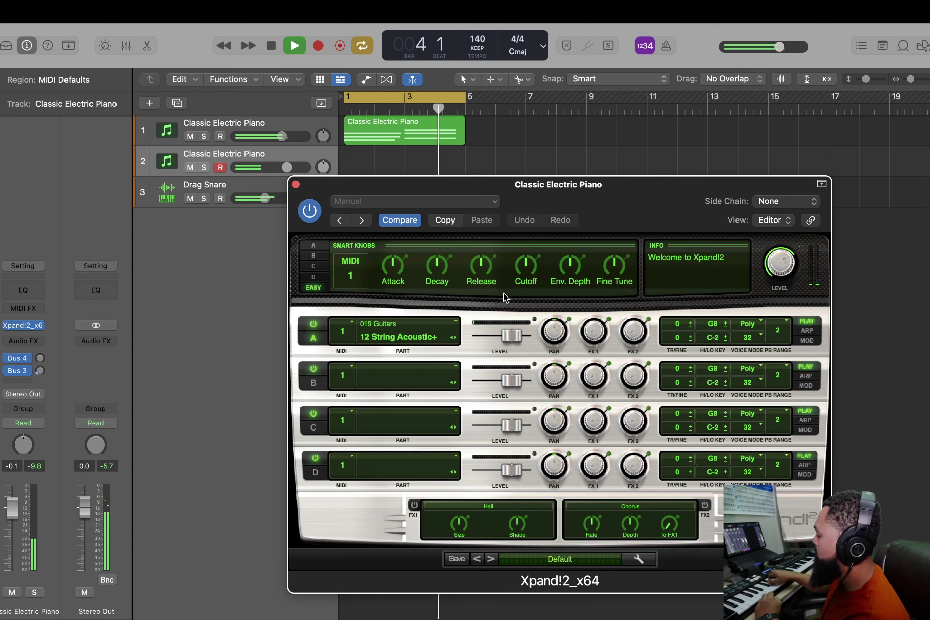
Step: Record a 12-string guitar melody from bar 1 on the second track
key(space)
key(Return)
key(r)
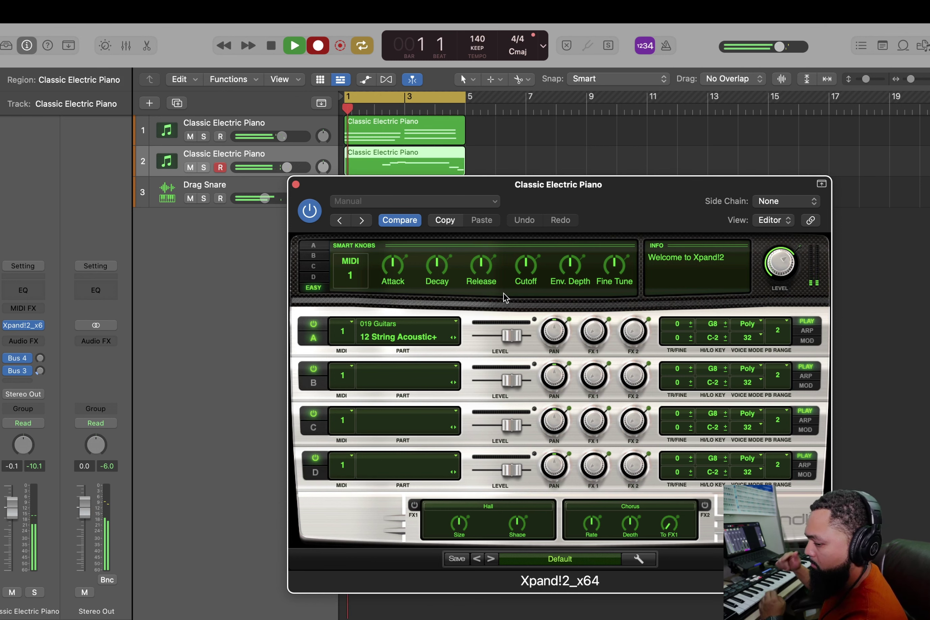
key(space)
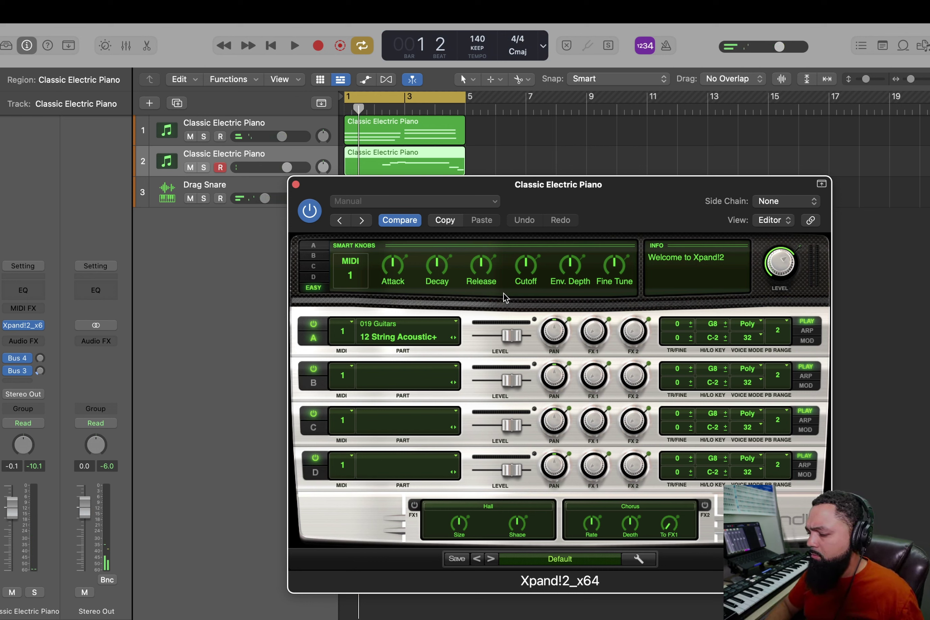
Step: Record the guitar melody again over the extended loop, copy its region to bar 5 and play back the result
key(space)
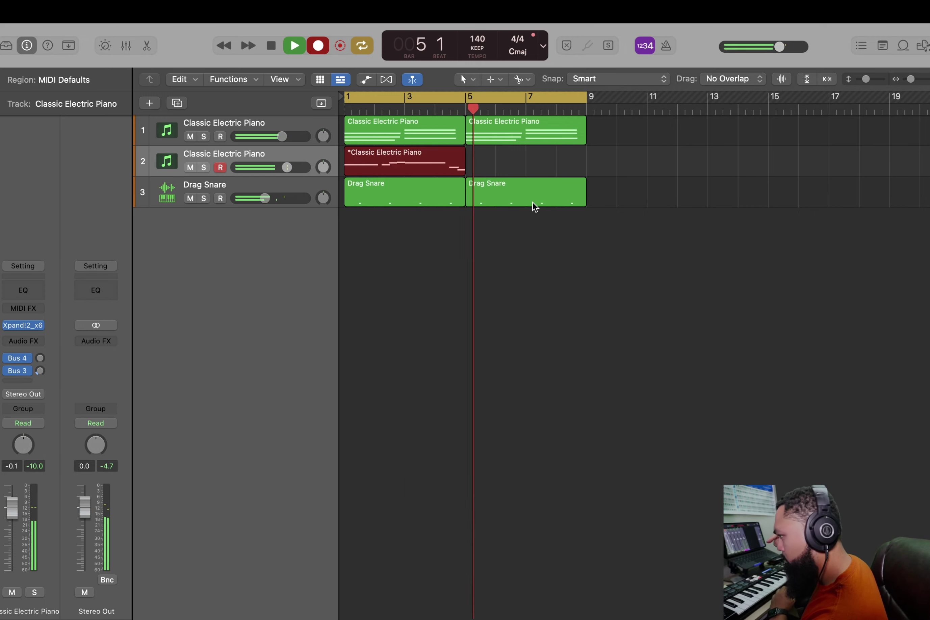
key(space)
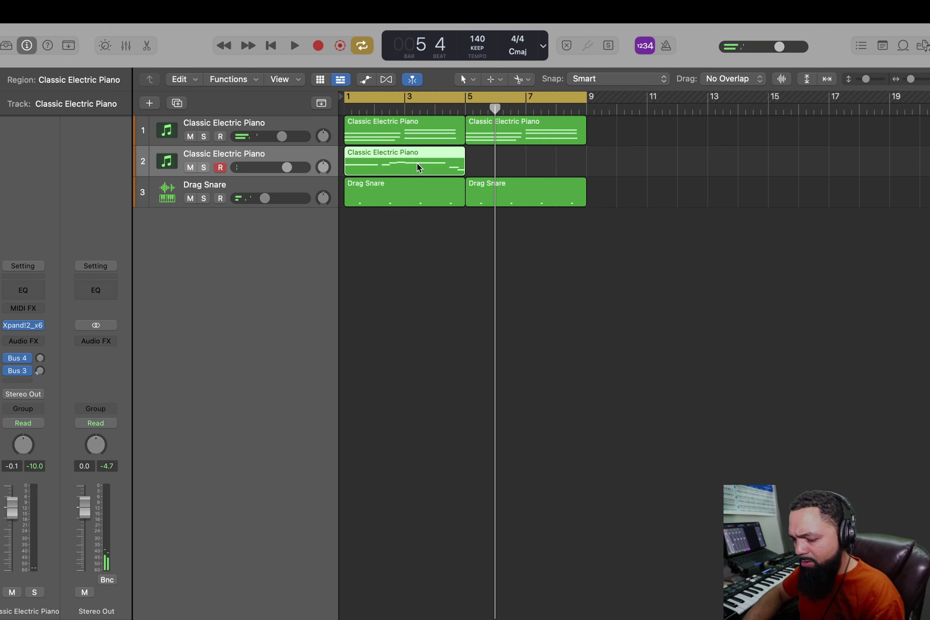
drag(417, 163, 539, 158)
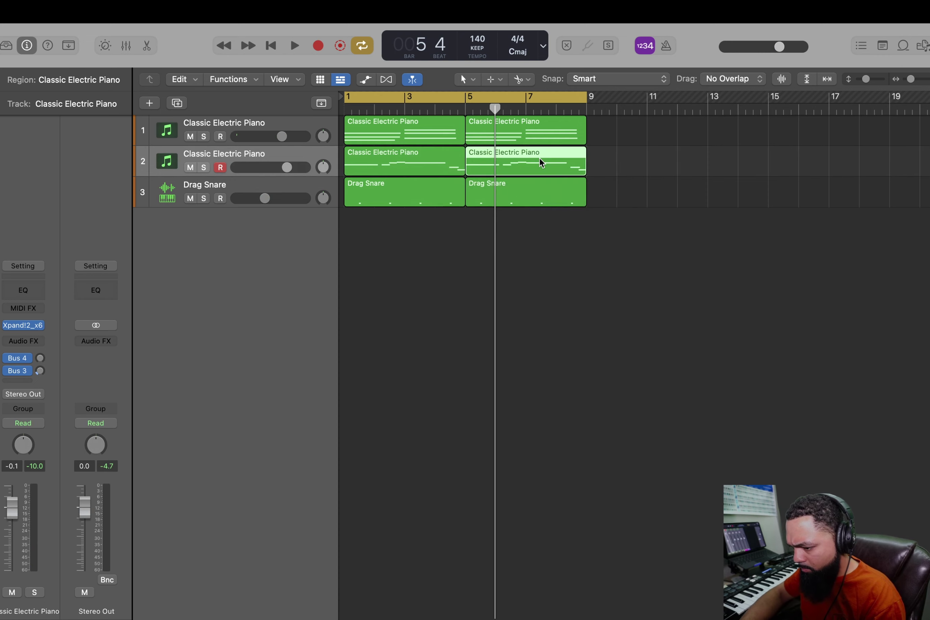
key(space)
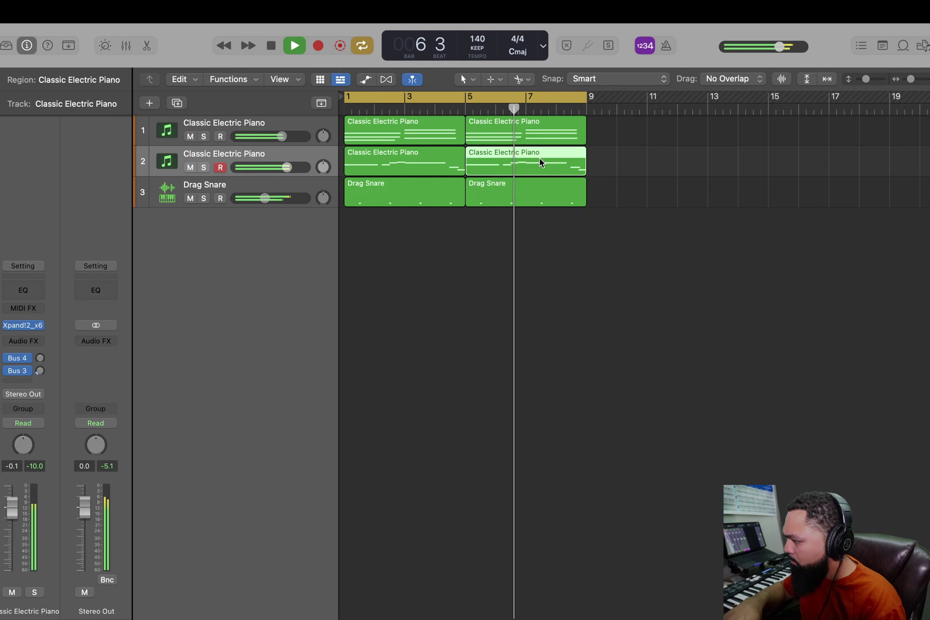
Step: Duplicate the guitar track and try the Saw To Chaos+ polysynth preset against the eight-bar loop
key(super+d)
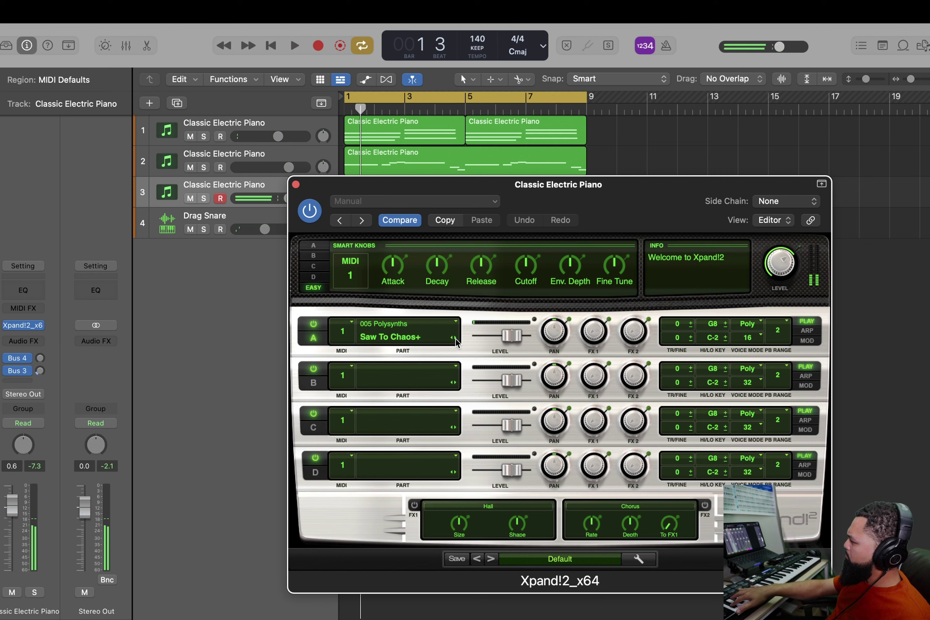
key(space)
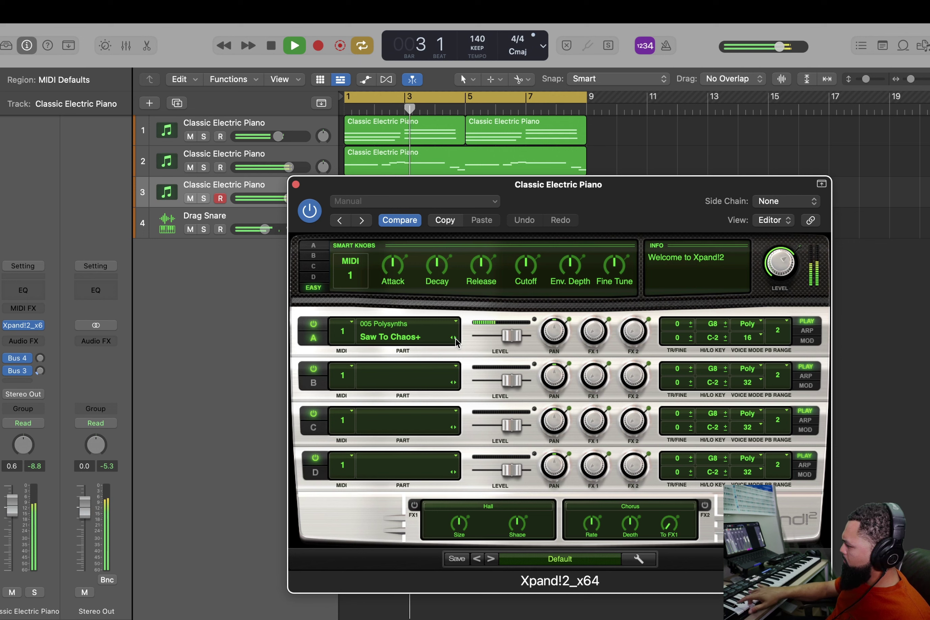
key(space)
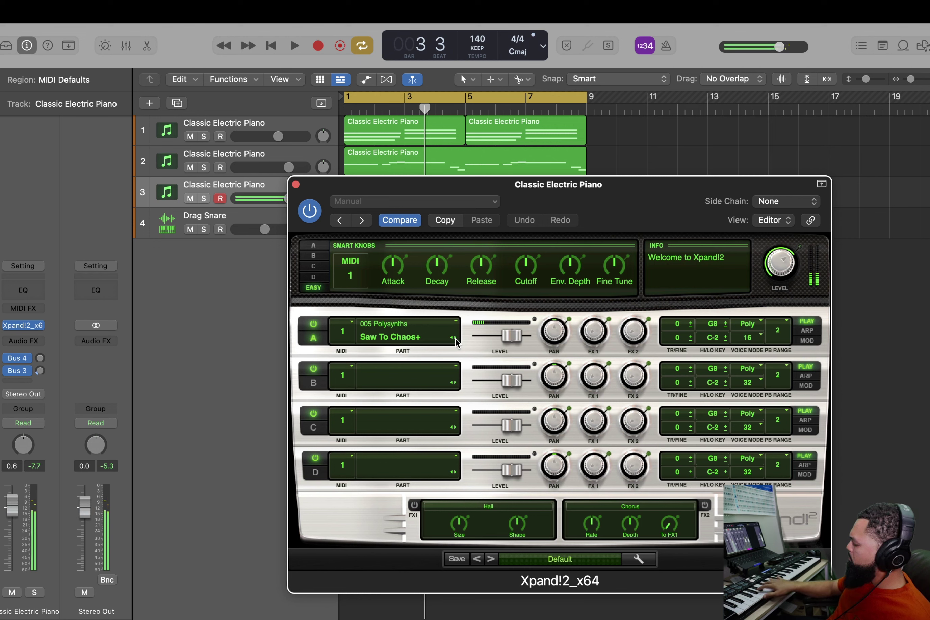
key(space)
key(space)
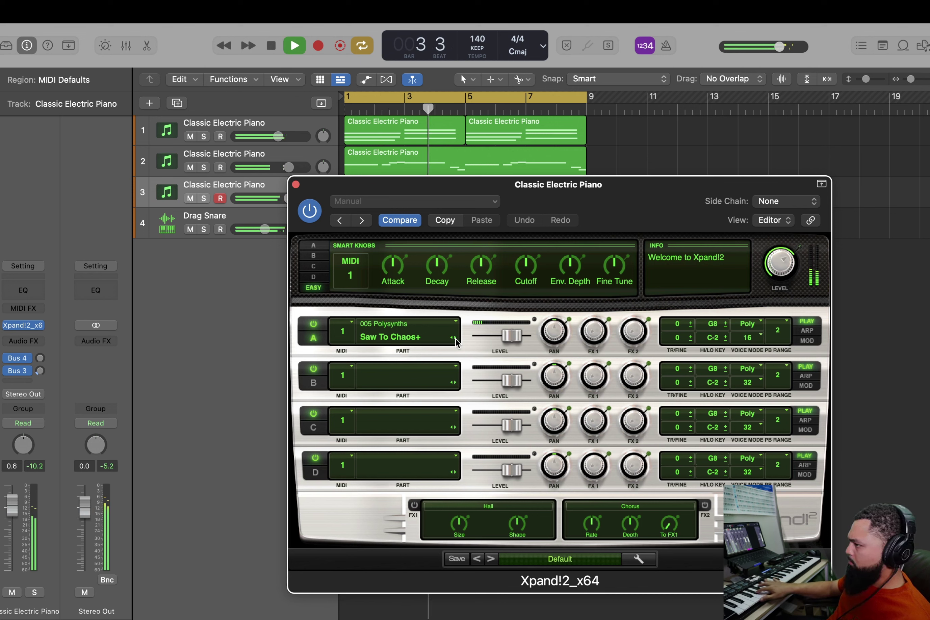
key(space)
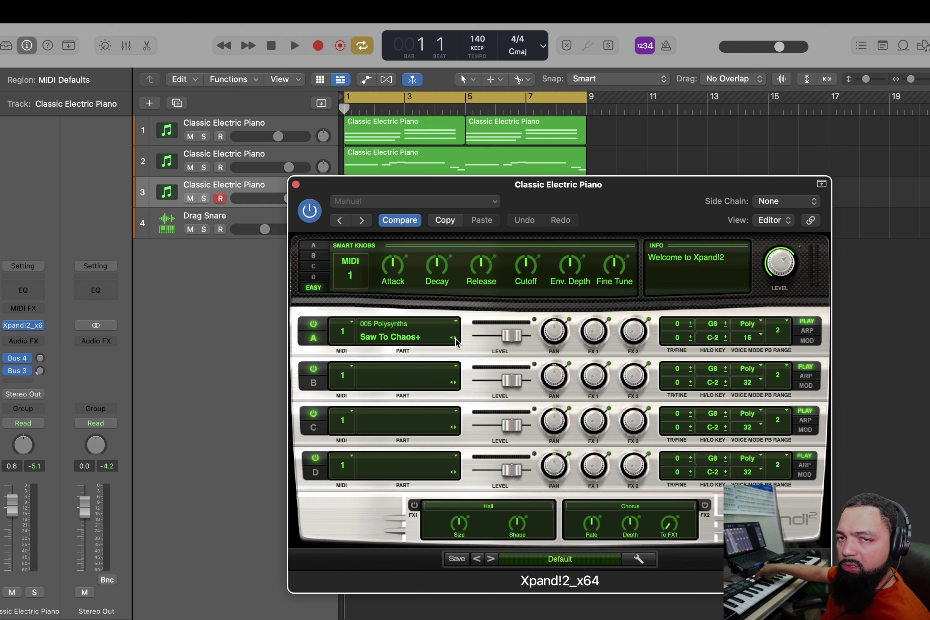
Step: Record the Saw To Chaos+ synth part from bar 1 on the third track
key(r)
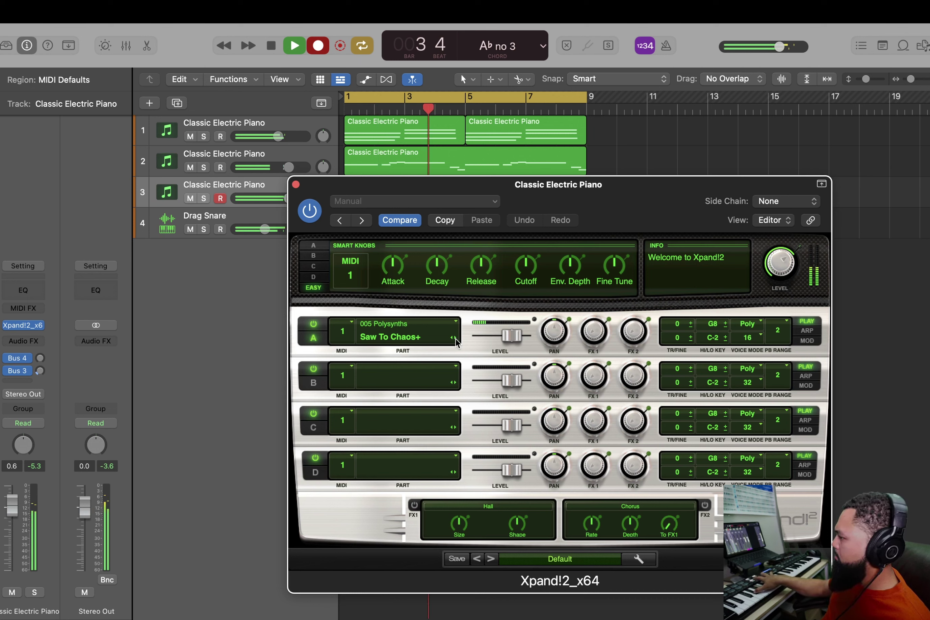
key(space)
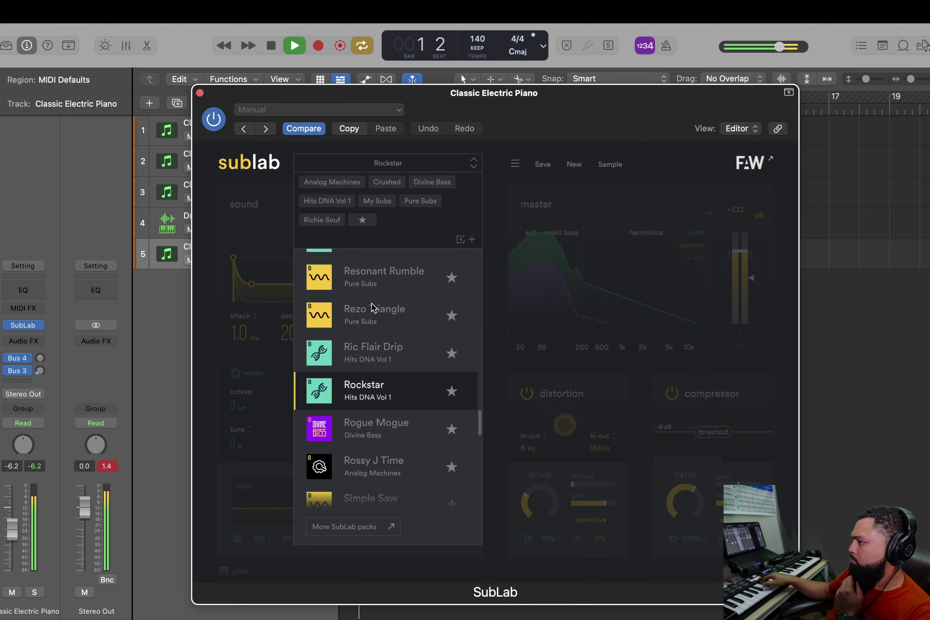
Step: Audition the SubLab Rockstar bass preset and record Money Clip Hi Hat notes with Note Repeat at 1/8 Note
key(space)
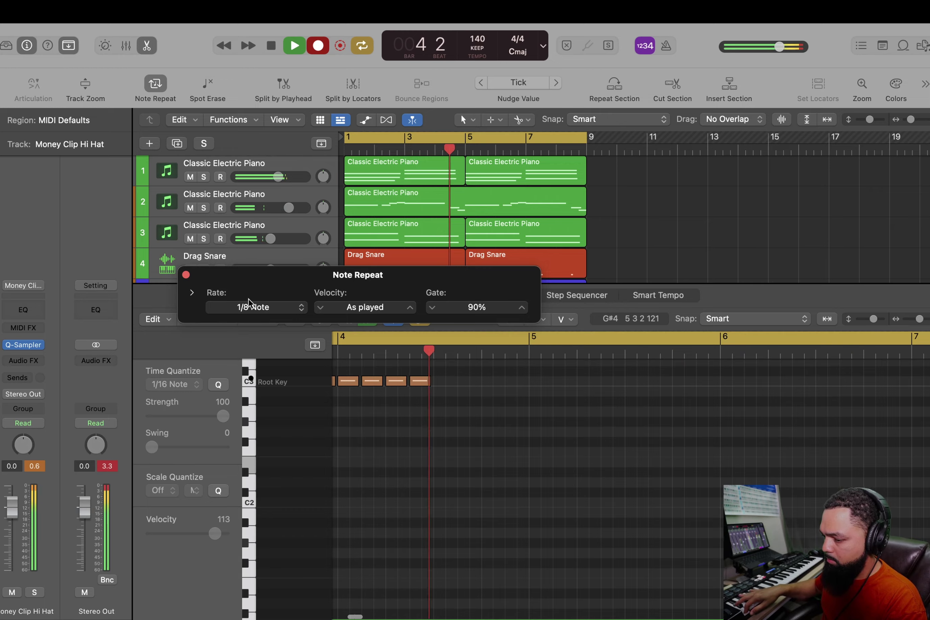
key(space)
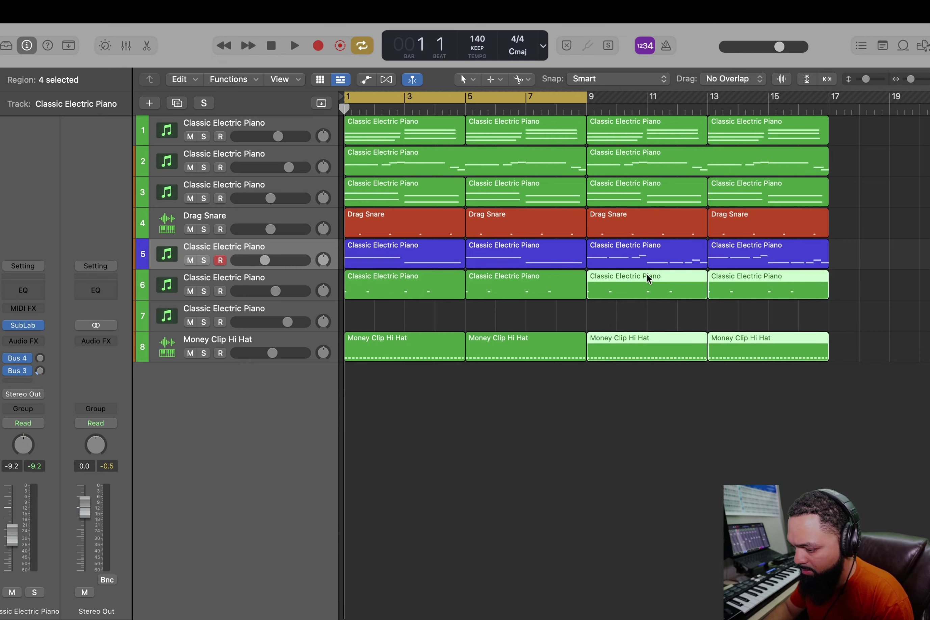
Step: Add a C3 kick note in the second half of beat 2 of bar 9 on DillaOldKick and shorten it
key(space)
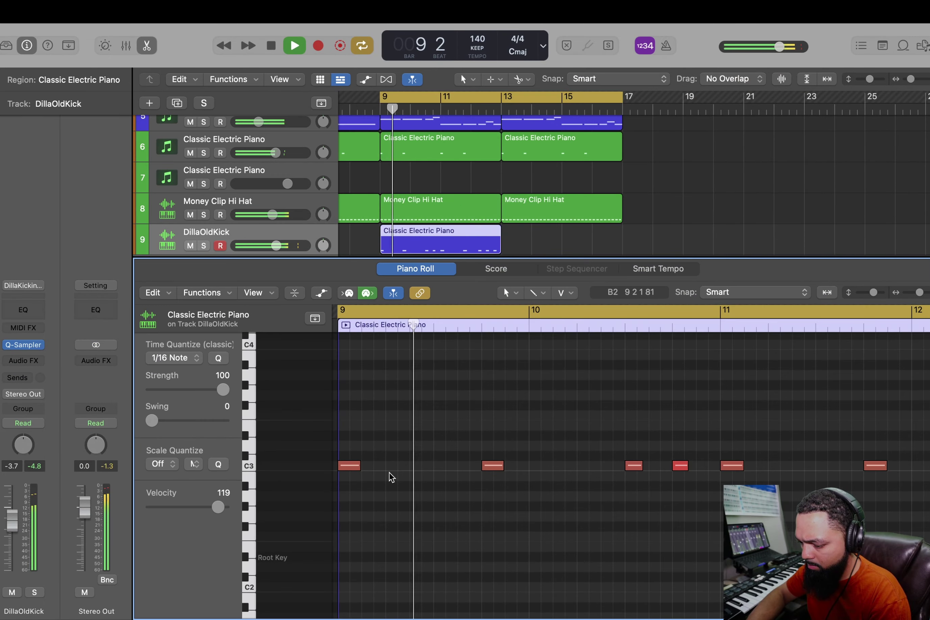
click(416, 466)
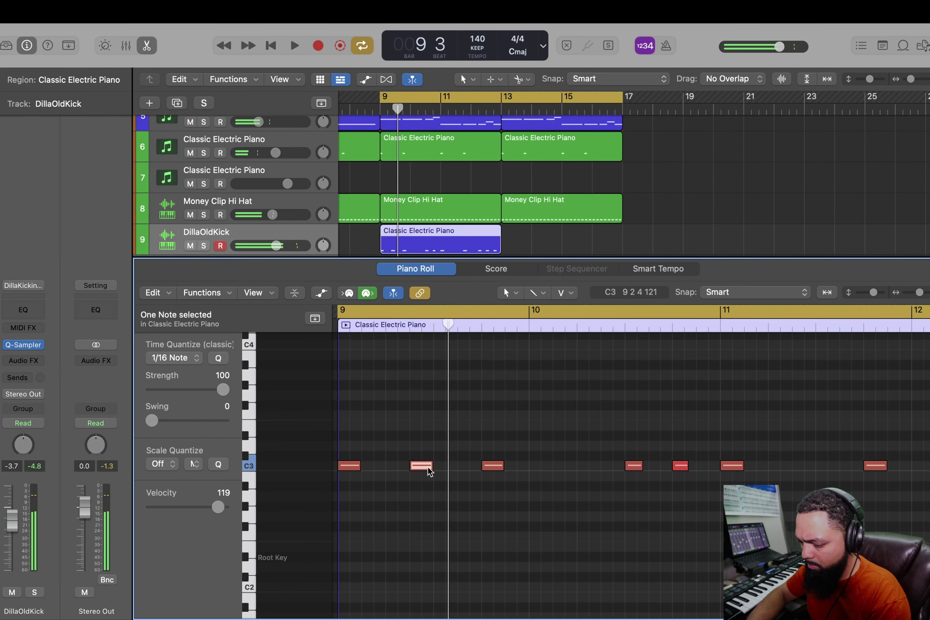
drag(432, 466, 422, 467)
key(space)
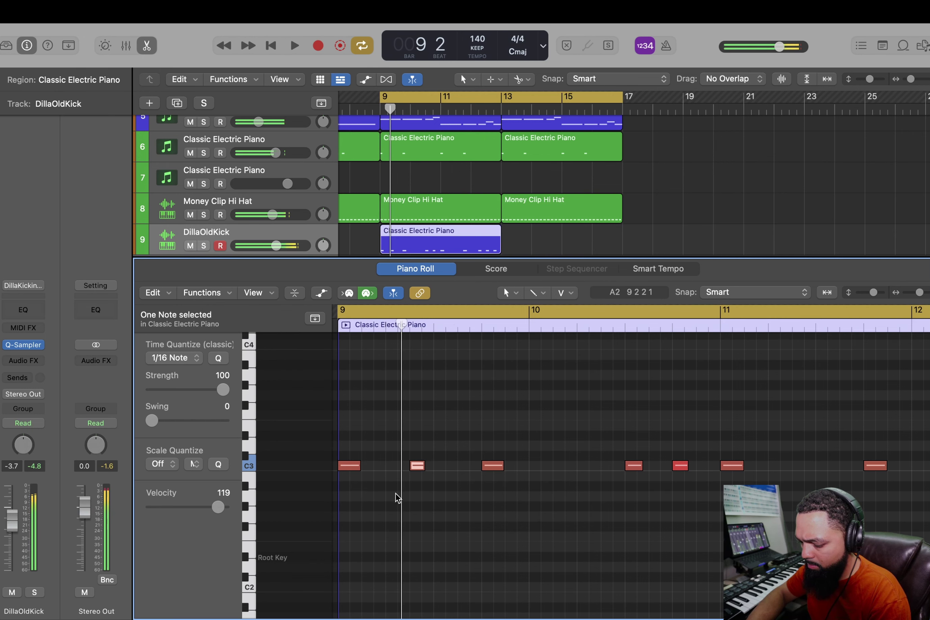
Step: Close the Piano Roll and check the edited kick pattern against the full arrangement
key(space)
key(e)
key(space)
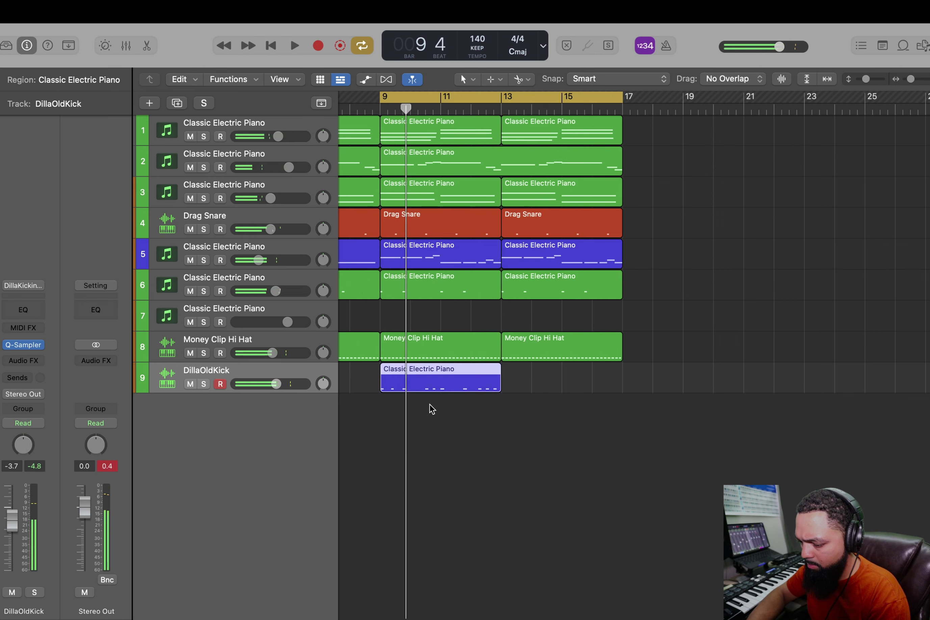
Step: Add a C3 kick note in the second half of beat 3 of bar 9 on DillaOldKick and audition it
key(e)
key(space)
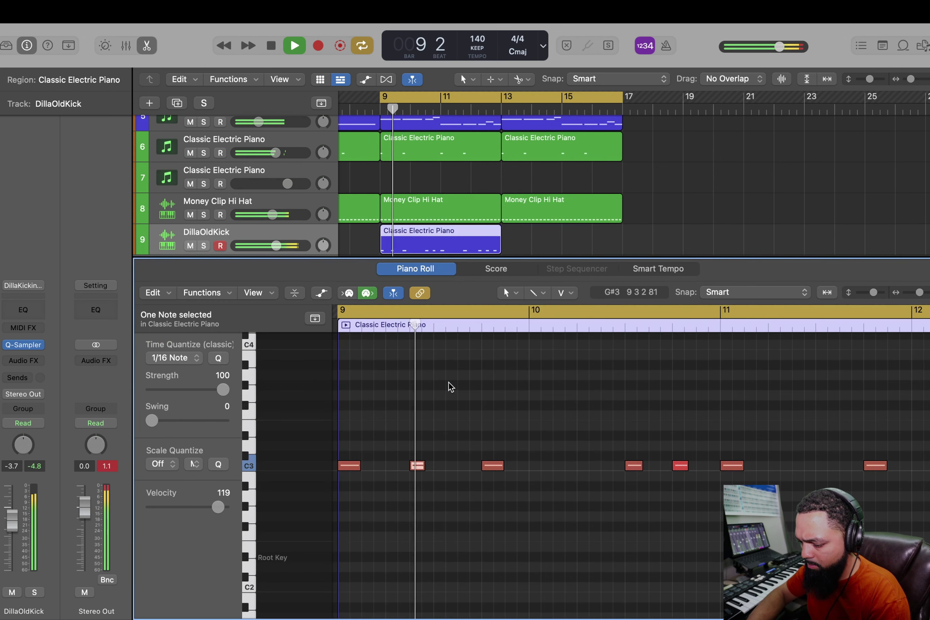
key(space)
super+click(465, 465)
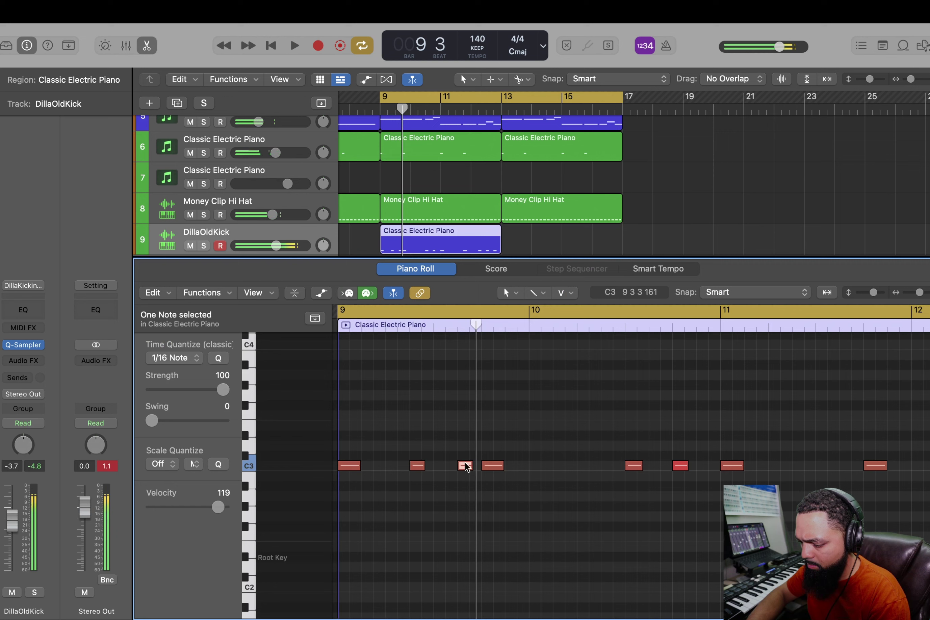
key(space)
key(space)
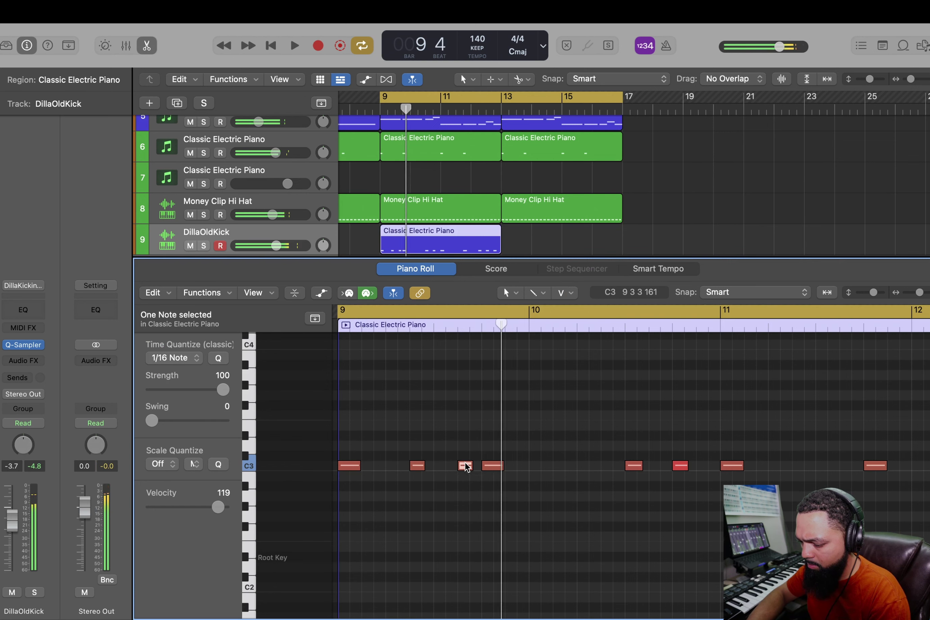
key(space)
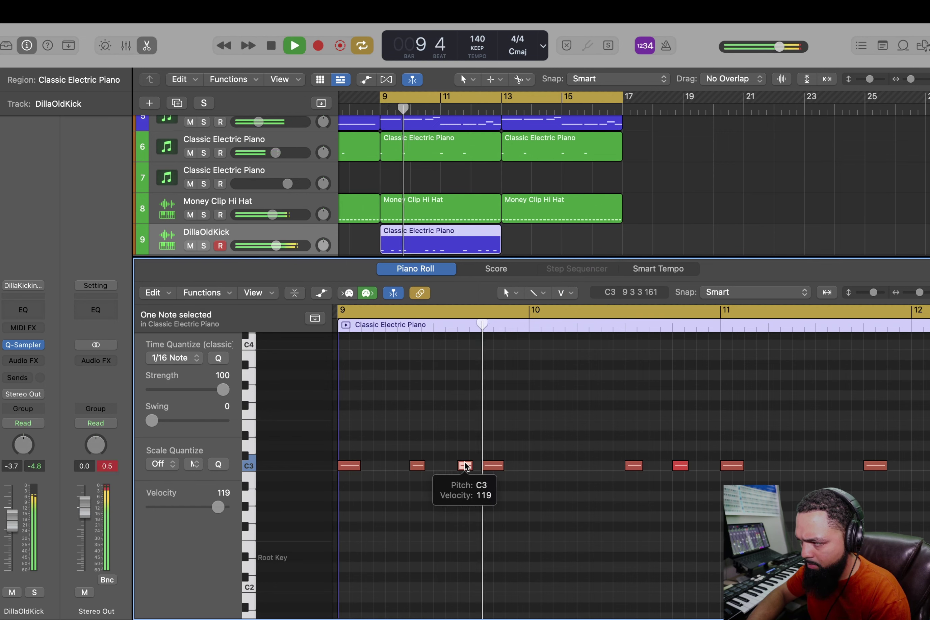
key(space)
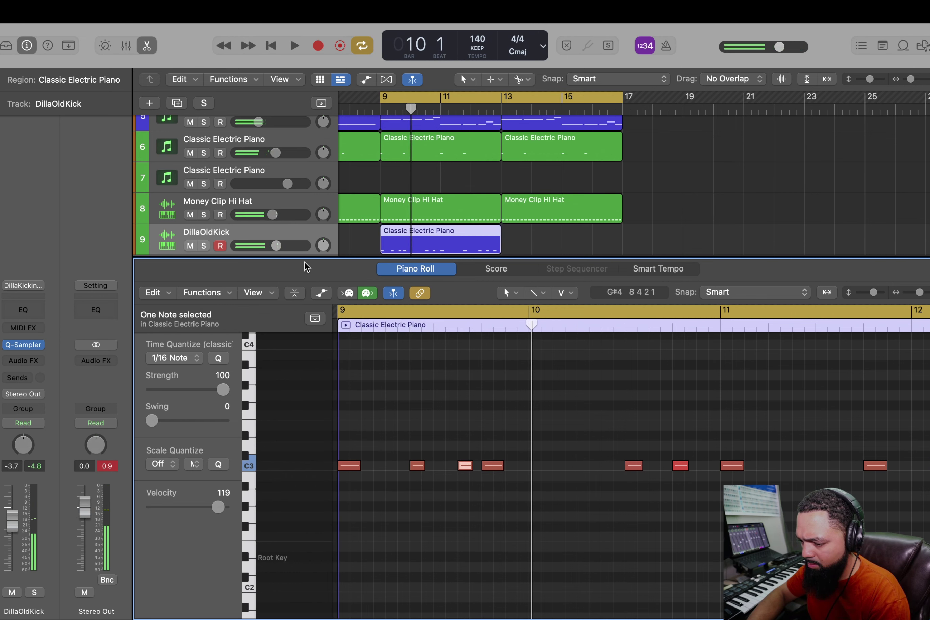
Step: Enlarge the arrangement area, slightly lower the volumes of tracks 1, 2, 3 and Drag Snare, and play back the new balance
drag(307, 260, 307, 575)
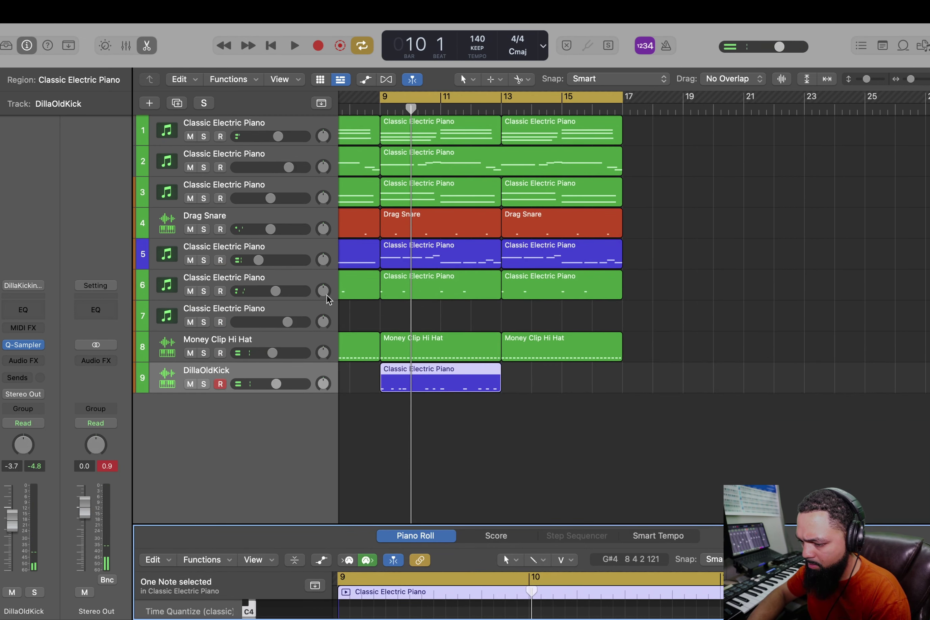
click(278, 136)
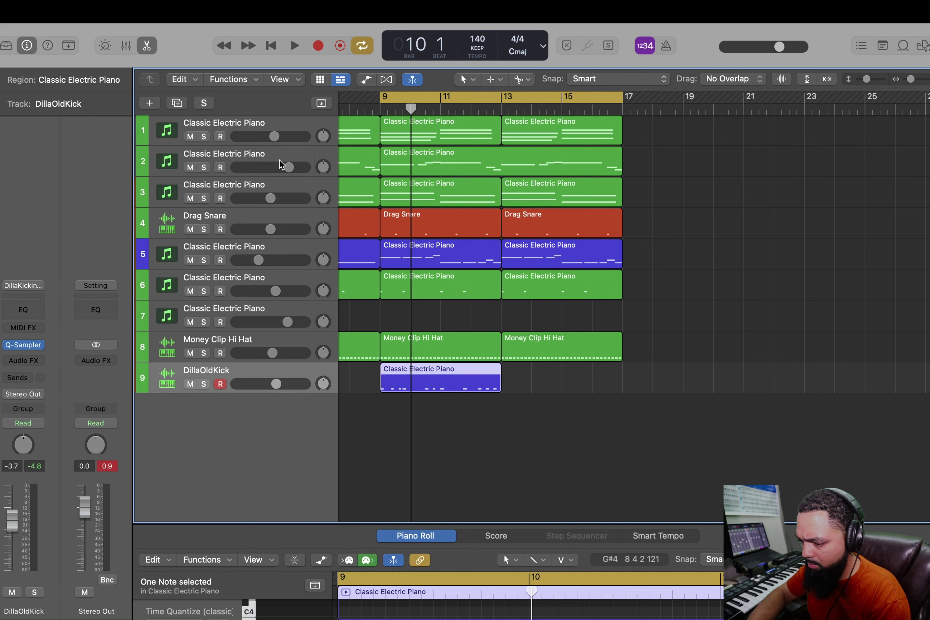
click(288, 167)
drag(283, 167, 287, 167)
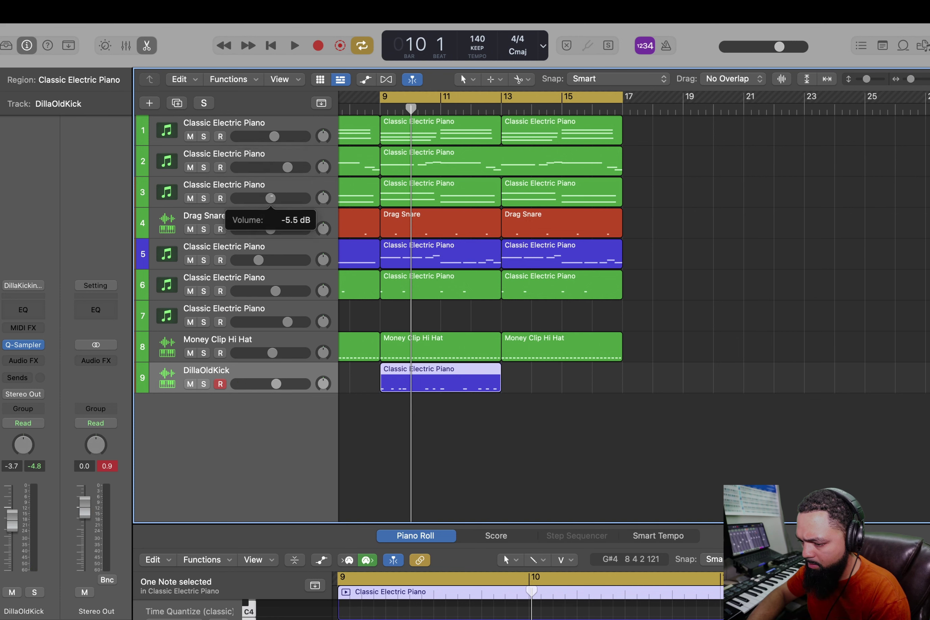
click(271, 229)
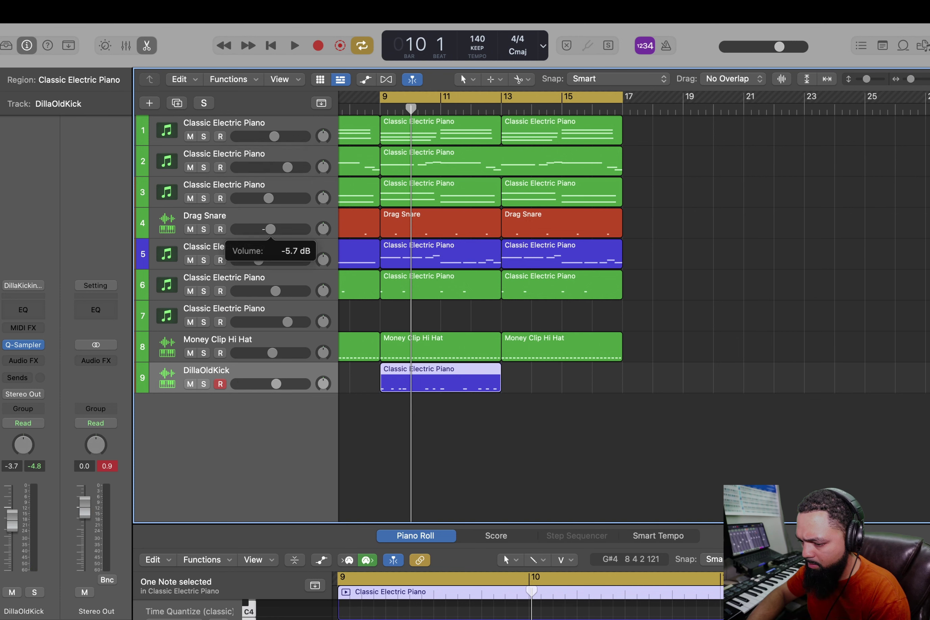
key(space)
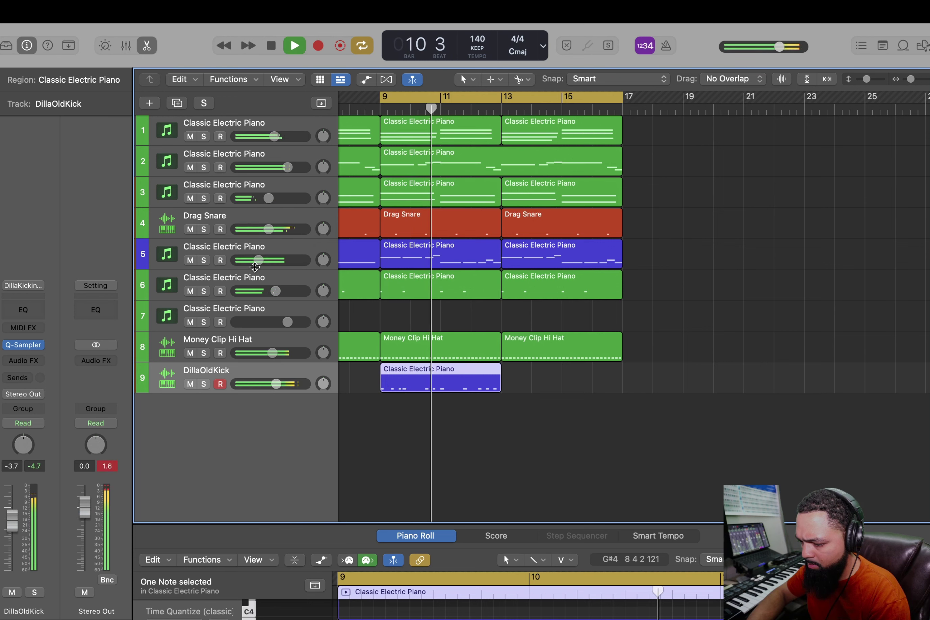
key(space)
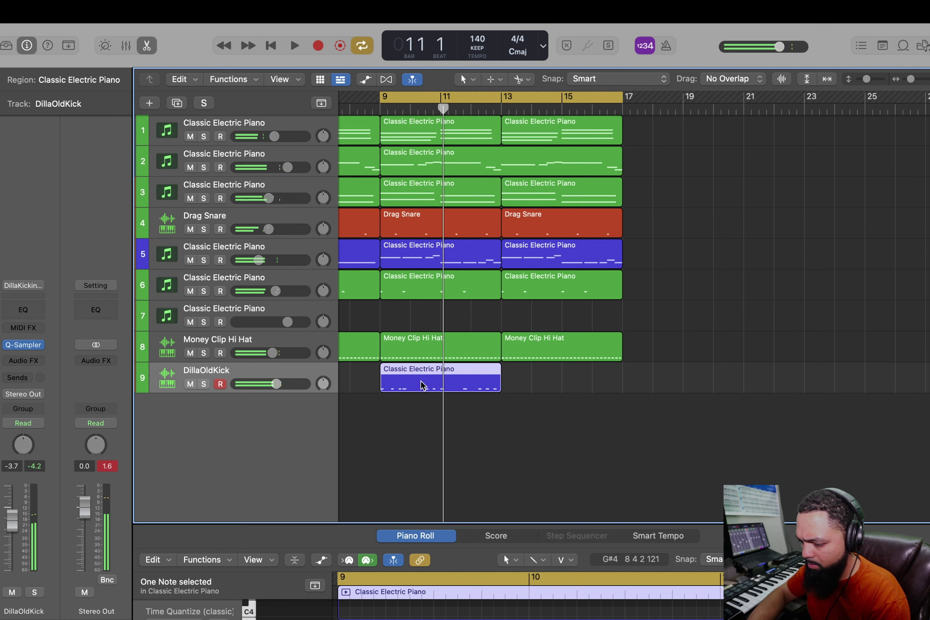
Step: Enlarge the Piano Roll, add a C3 kick note in the second half of beat 1 of bar 10, and audition it
key(space)
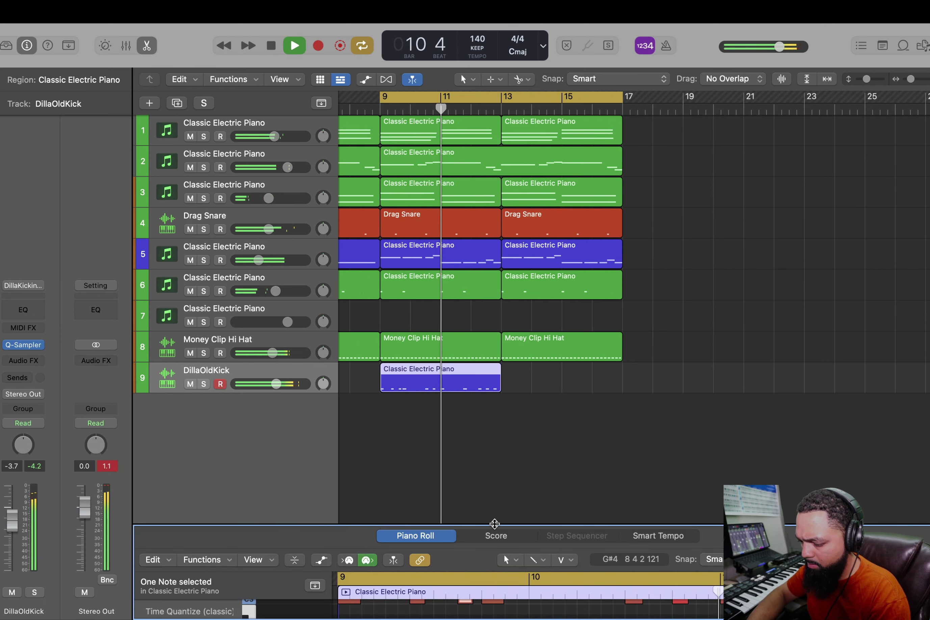
drag(494, 524, 494, 198)
key(space)
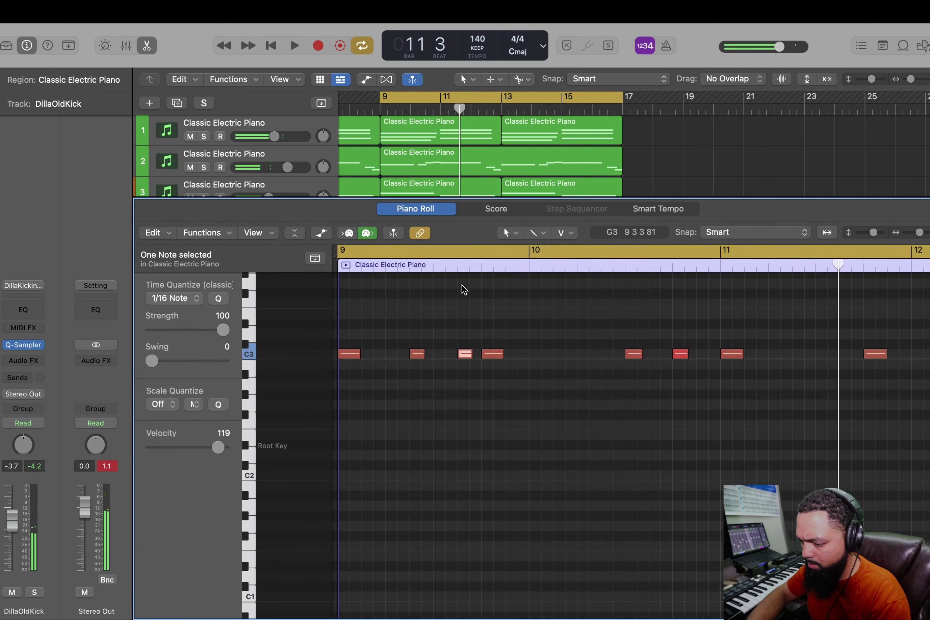
key(space)
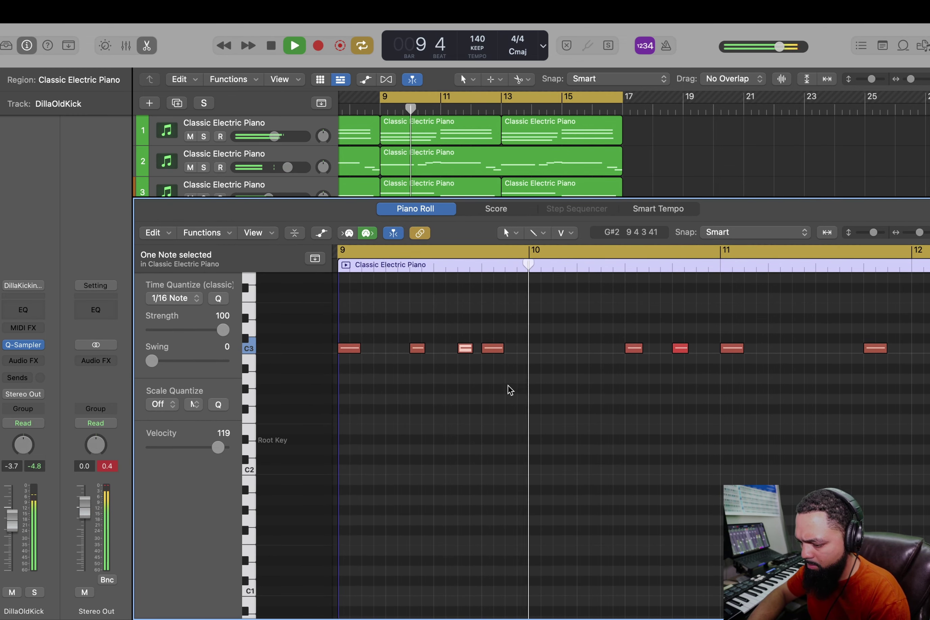
key(space)
super+click(556, 348)
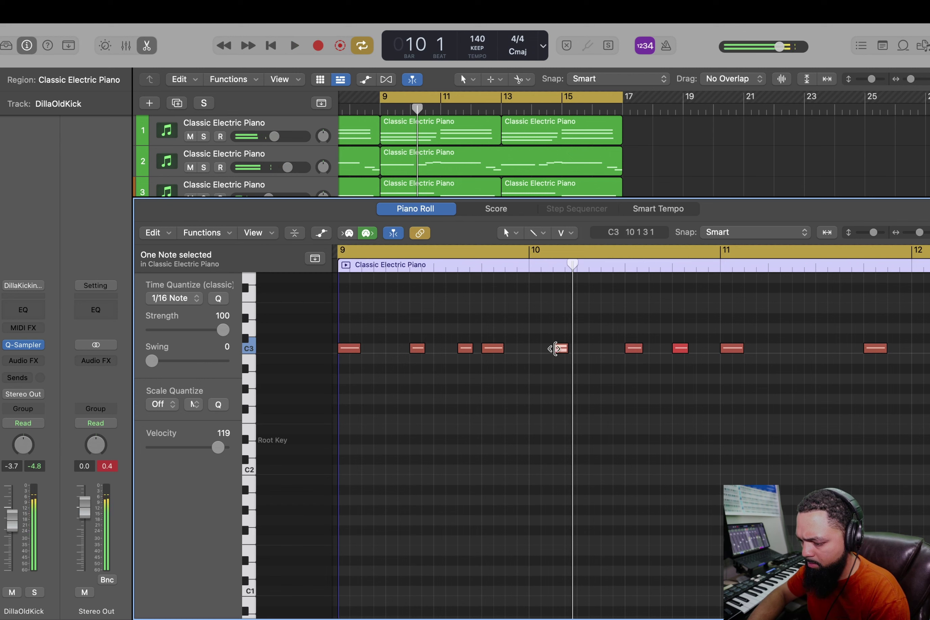
key(space)
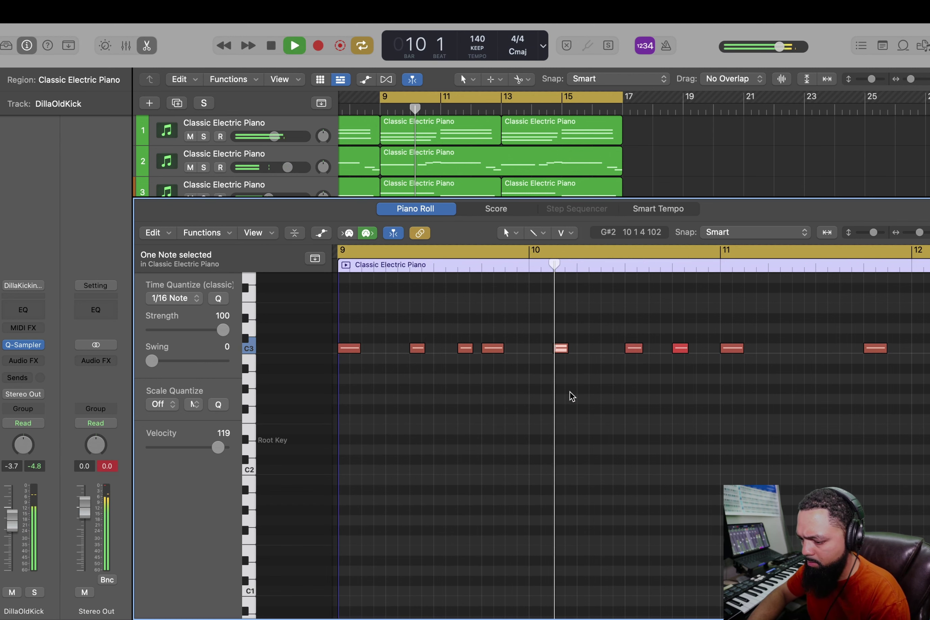
key(space)
key(space)
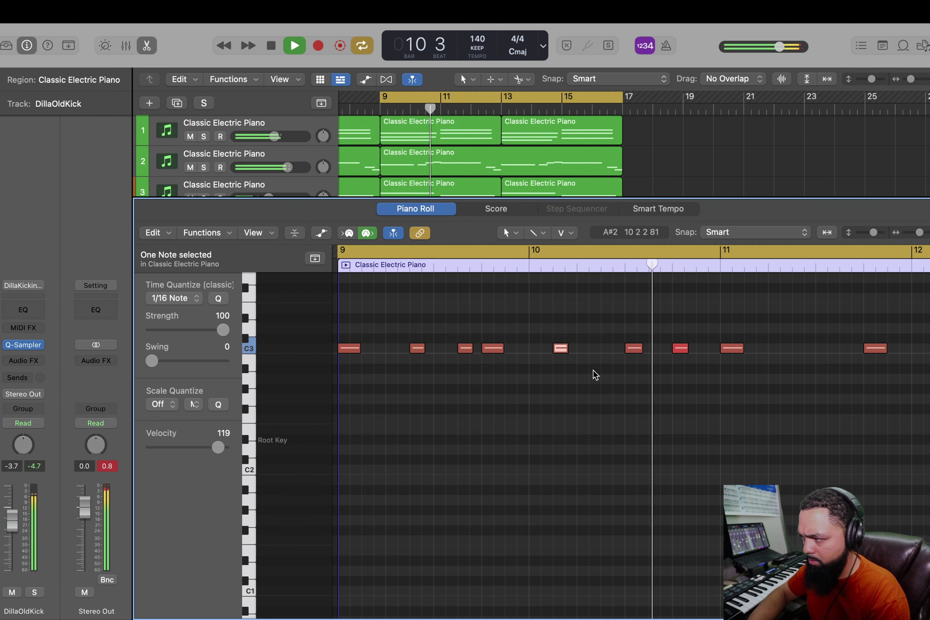
Step: Add a C3 kick note in the second half of beat 2 of bar 10 and check the pattern against the full arrangement
super+click(606, 348)
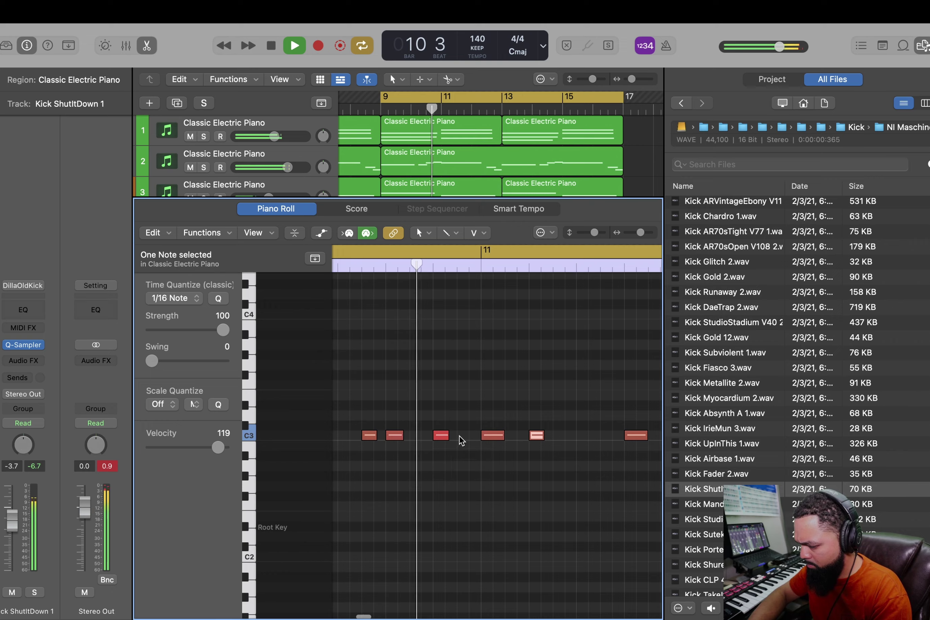
key(e)
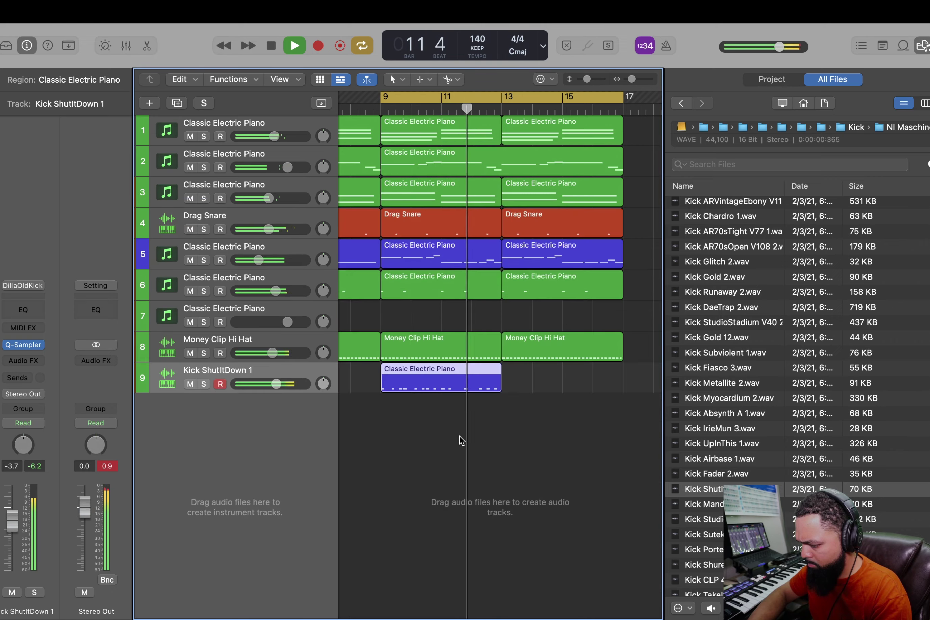
key(space)
Step: Shorten the kick note at 10 2 3 to a sixteenth, add a C3 note at 10 2 4, and audition the double hit
key(e)
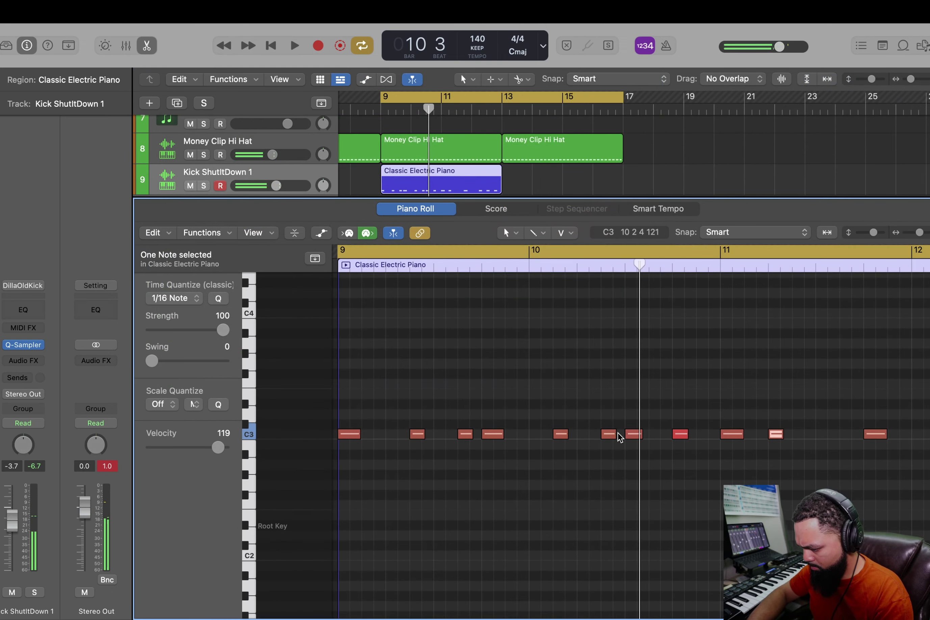
drag(615, 435, 610, 435)
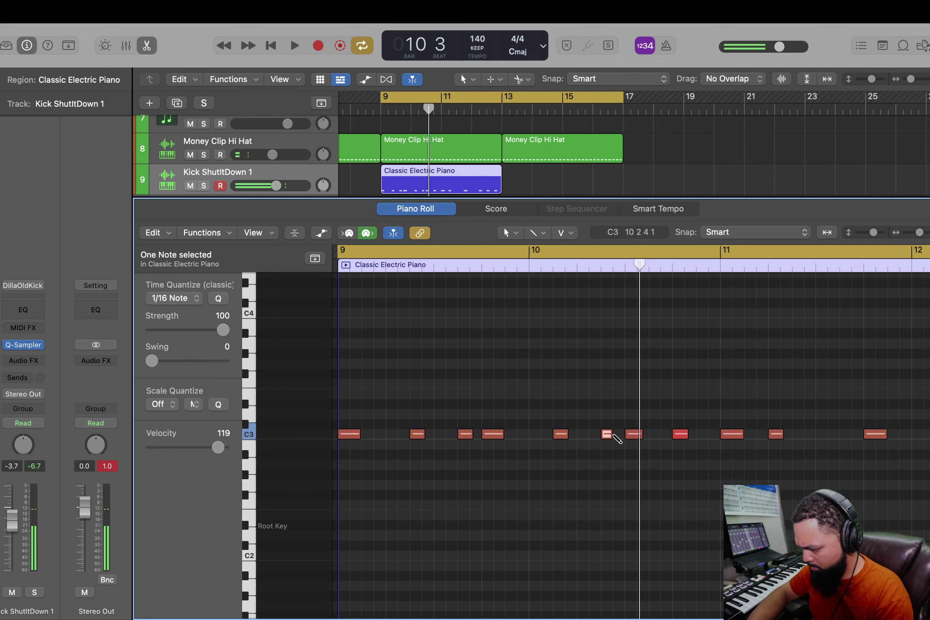
super+click(615, 435)
key(space)
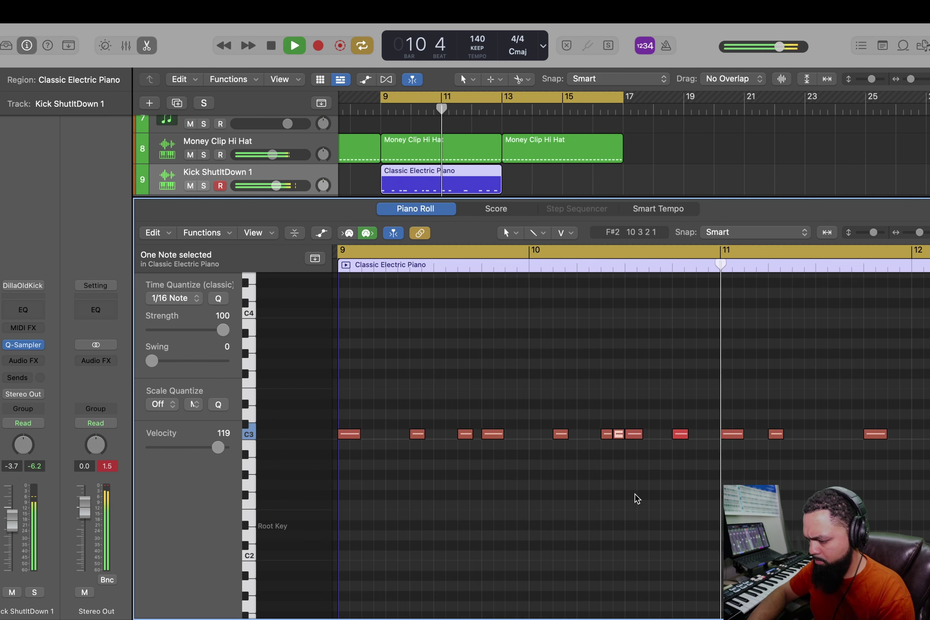
key(space)
key(space)
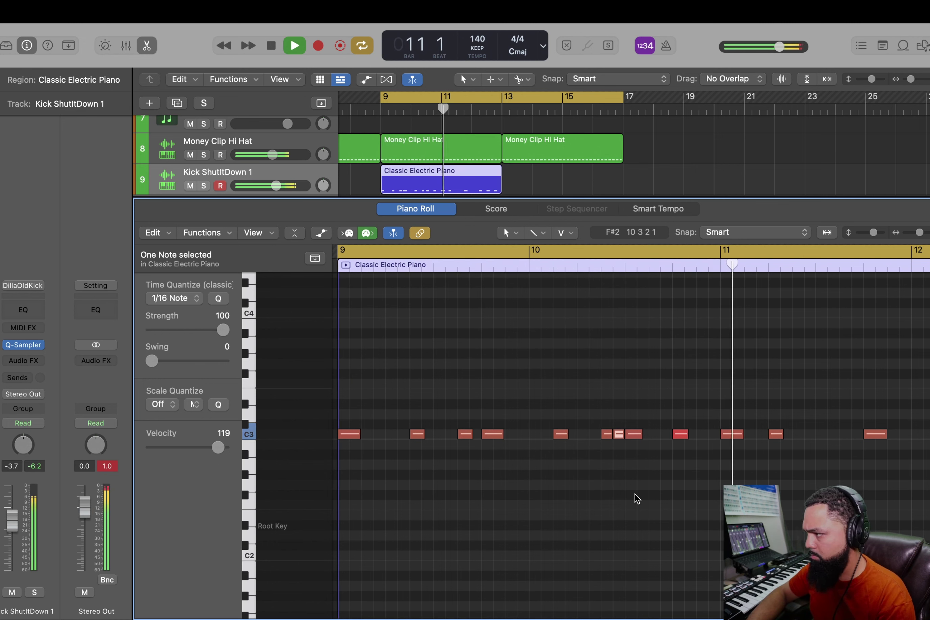
Step: Add a C3 kick note in the second half of beat 3 of bar 10 and delete the one on beat 2 of bar 11
key(space)
click(654, 434)
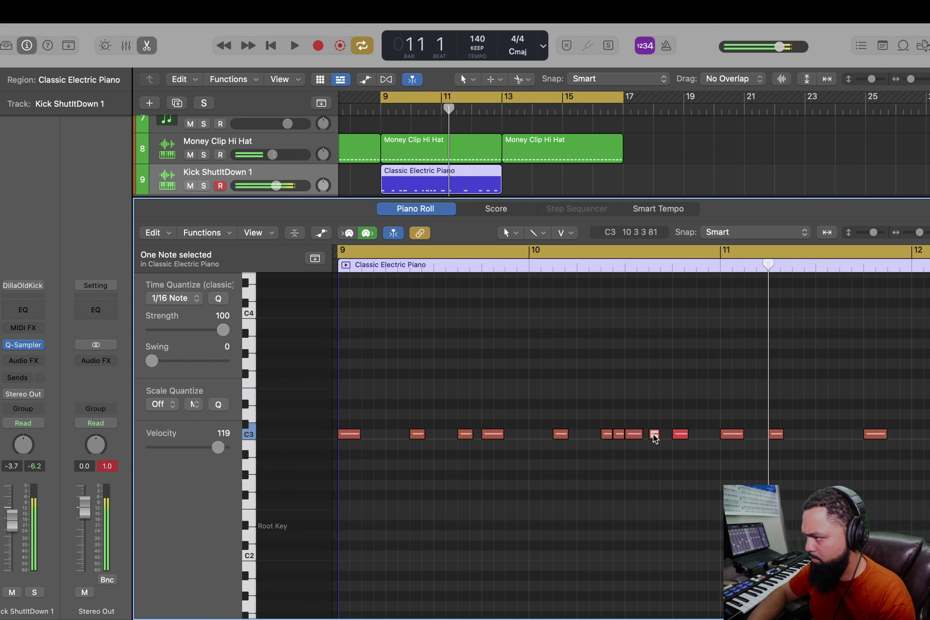
key(space)
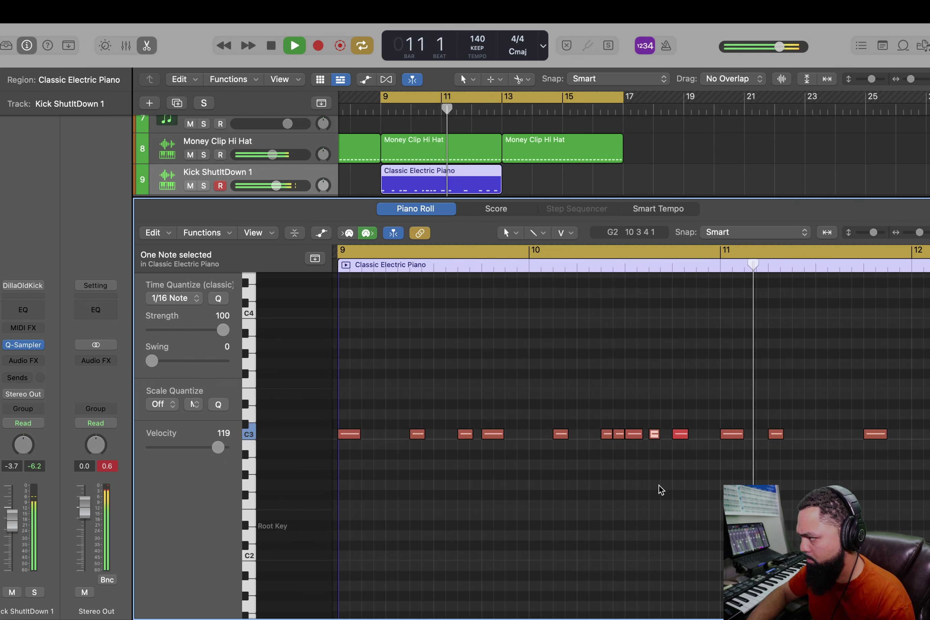
key(space)
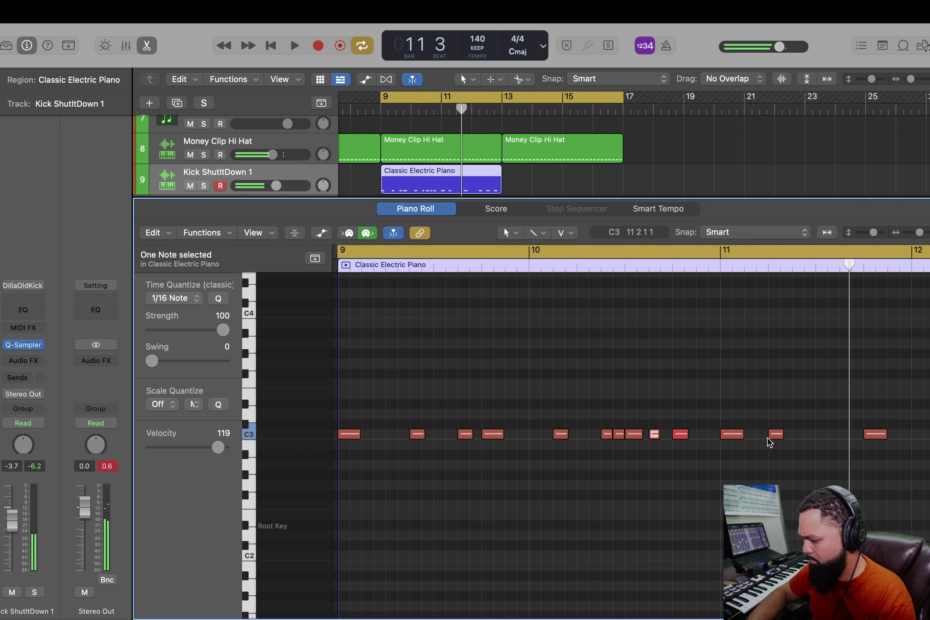
double_click(775, 435)
key(space)
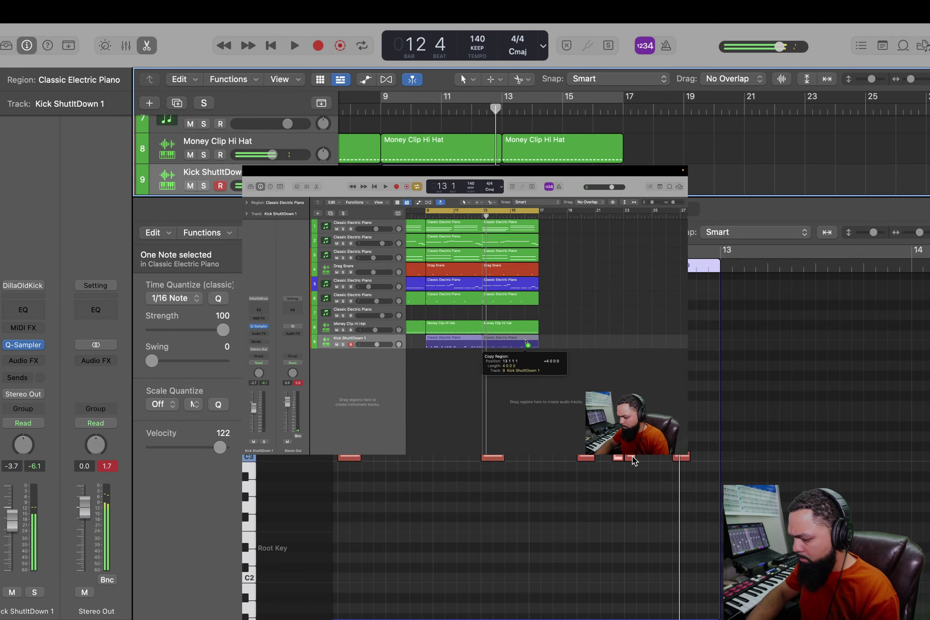
Step: Copy the four-bar Kick ShutItDown 1 region to bar 13 and play back the arrangement from bar 9
drag(473, 376, 591, 376)
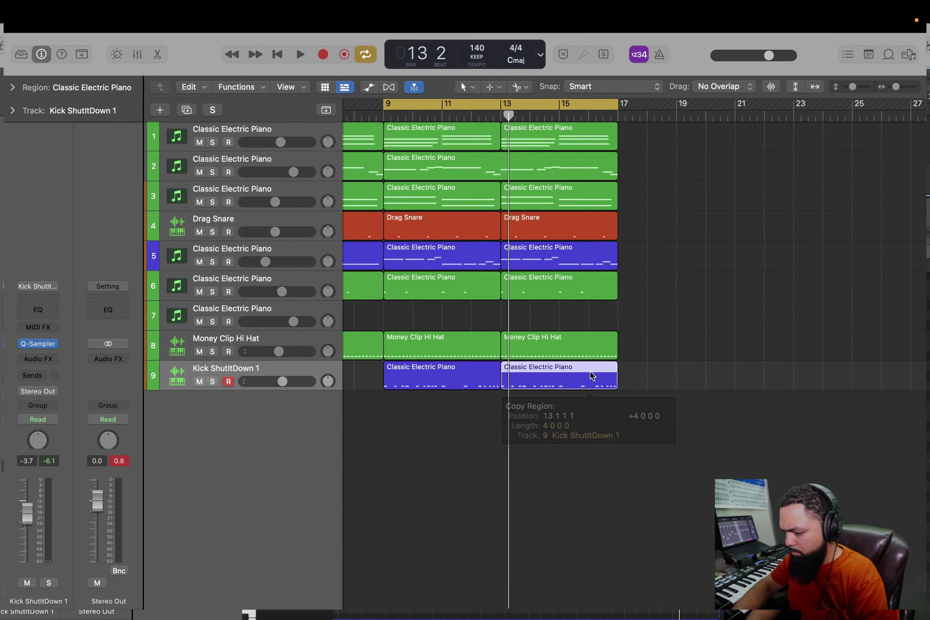
key(space)
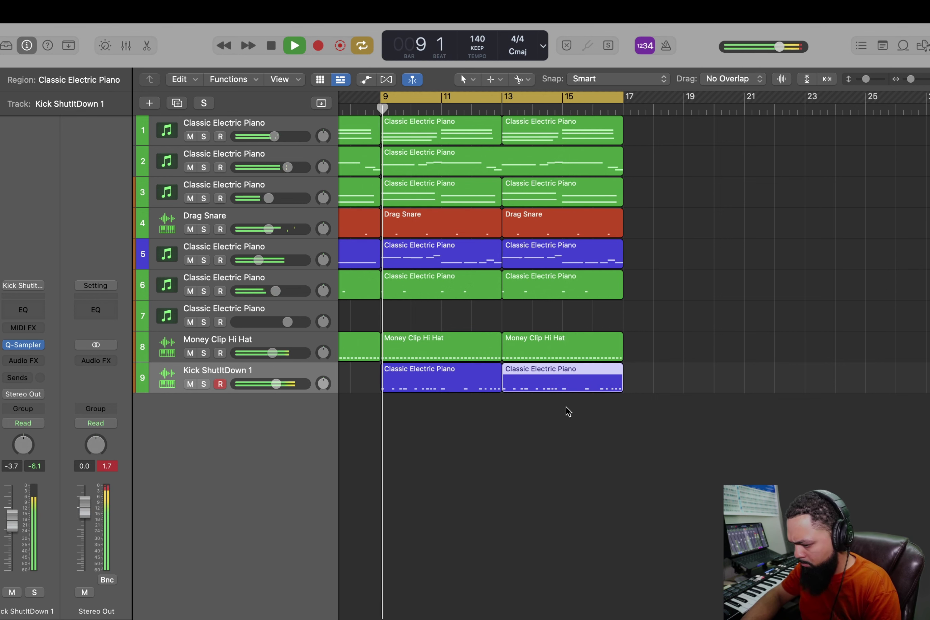
key(space)
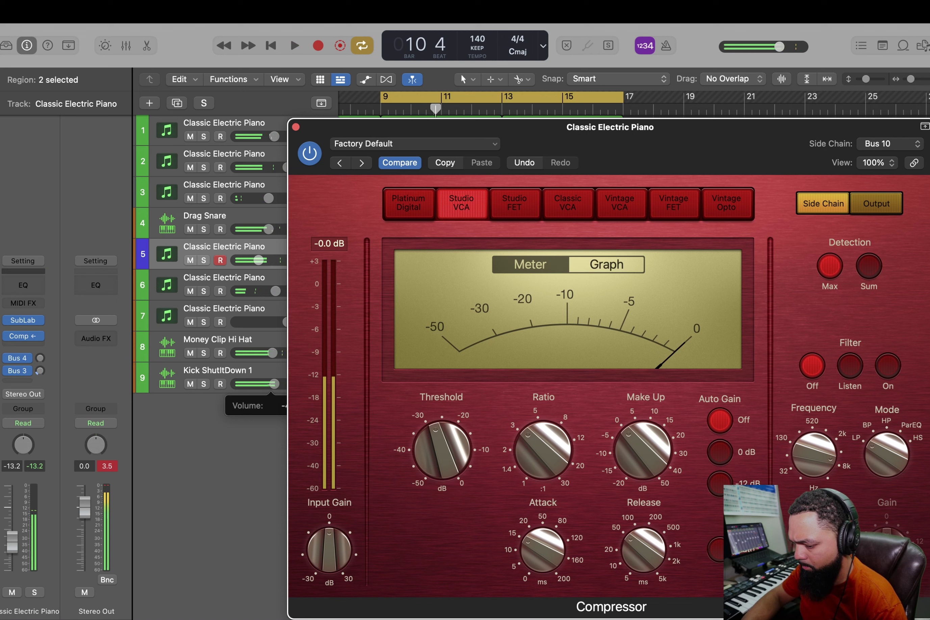
Step: Lower the Kick ShutItDown 1 track volume, listen to the balance, and close the bass track's Compressor window
drag(276, 384, 266, 385)
key(space)
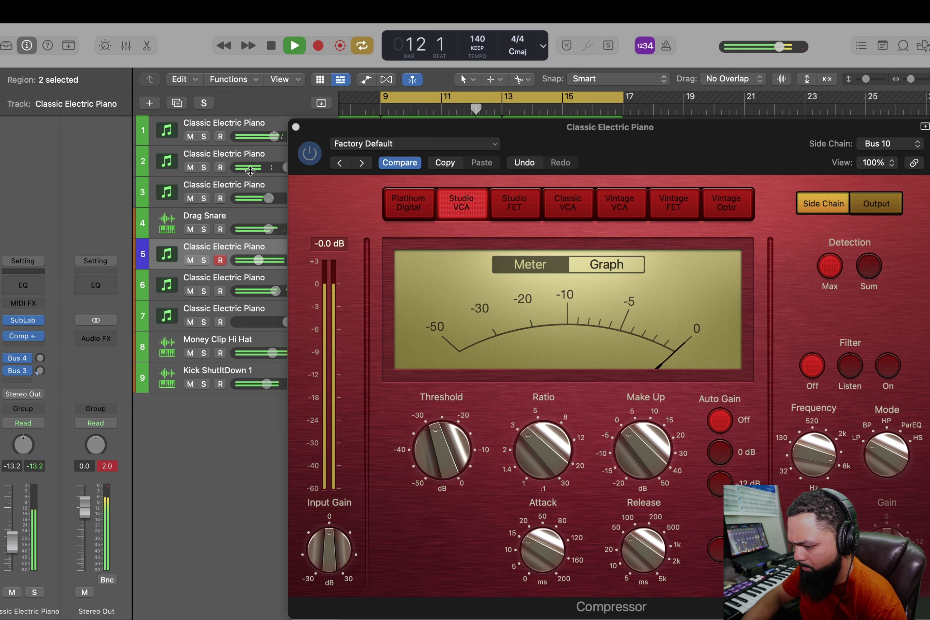
click(296, 128)
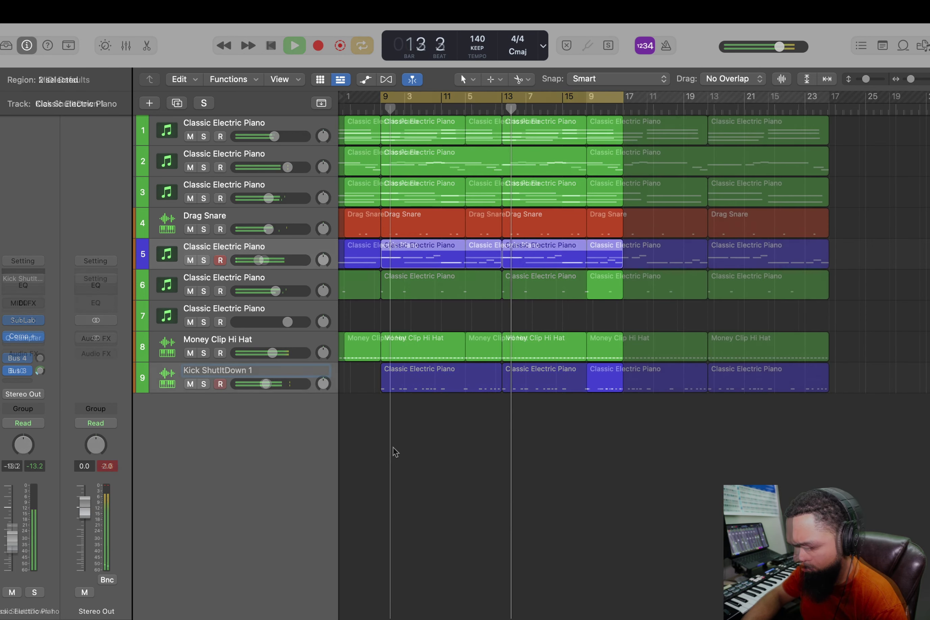
Step: Play the arrangement from bar 1 and assign the red track color to the Money Clip Hi Hat track
key(Return)
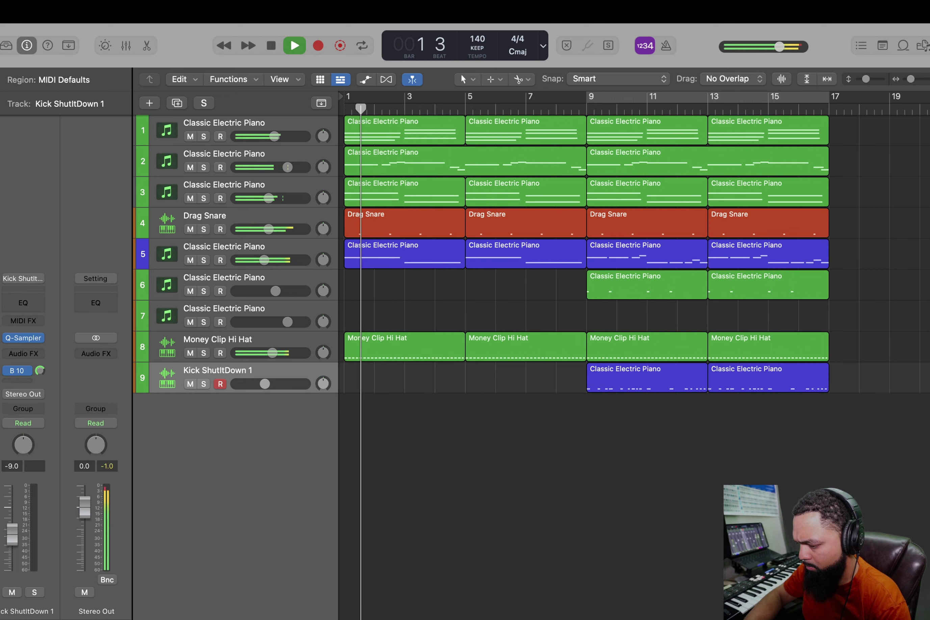
click(301, 346)
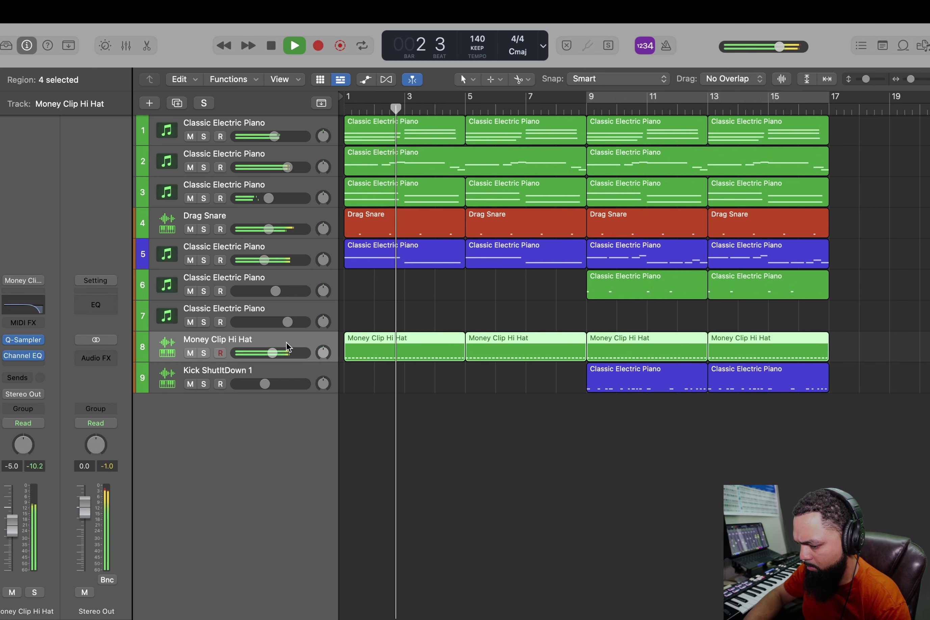
right_click(193, 343)
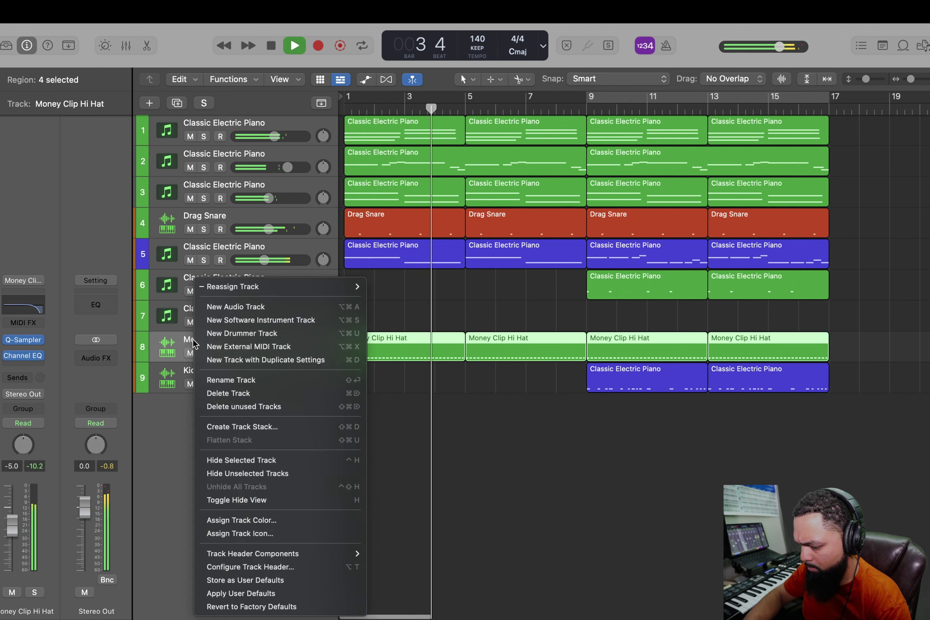
click(264, 519)
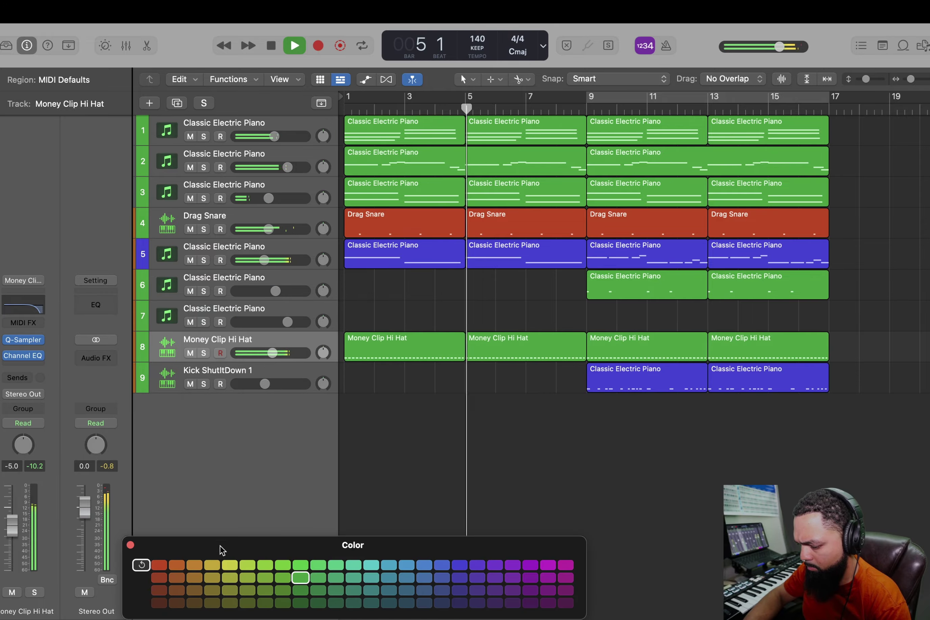
click(152, 561)
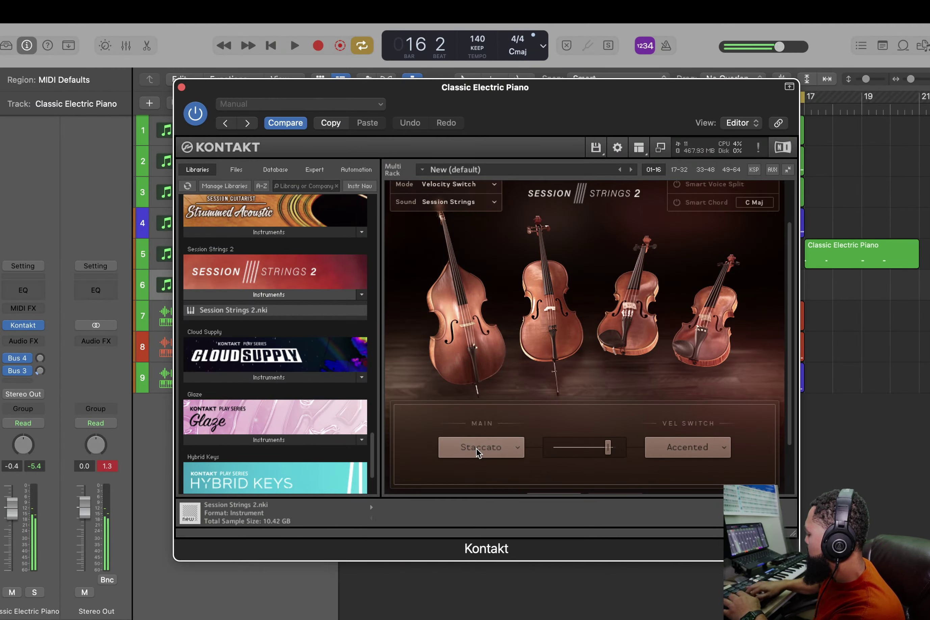
Step: Audition the Session Strings 2 Staccato sound against the looped section from bar 9 and close the Kontakt window
key(space)
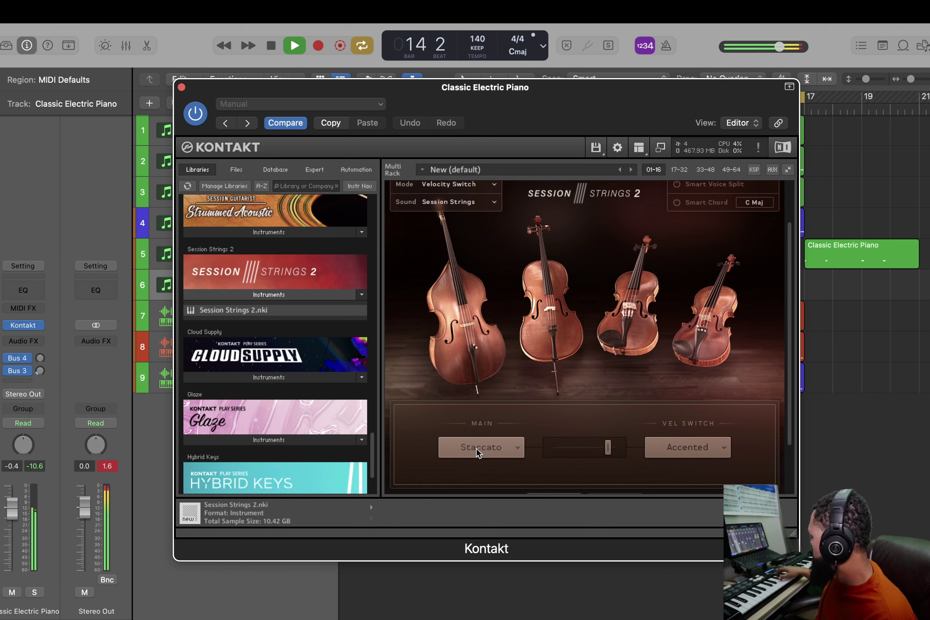
key(space)
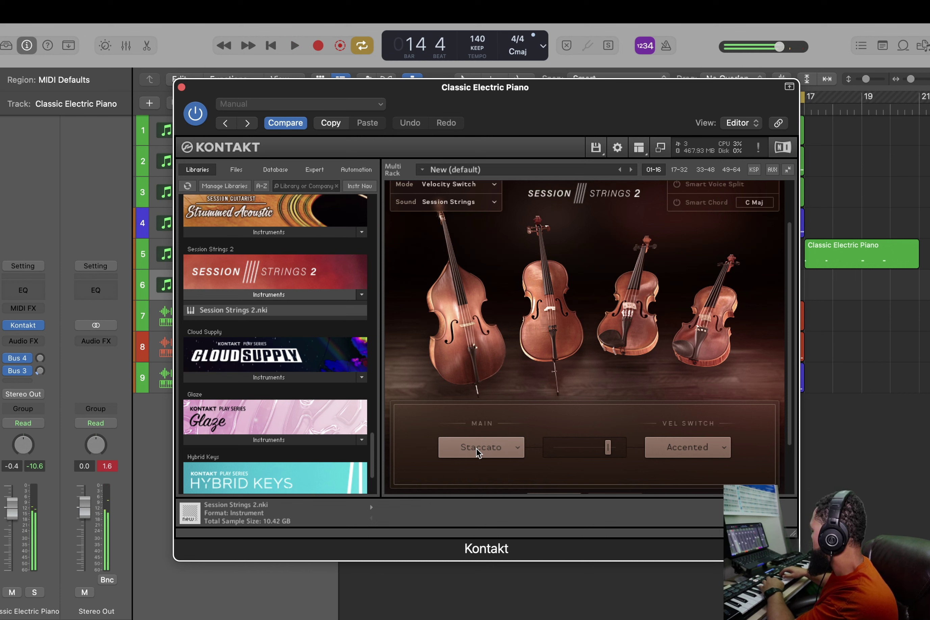
key(space)
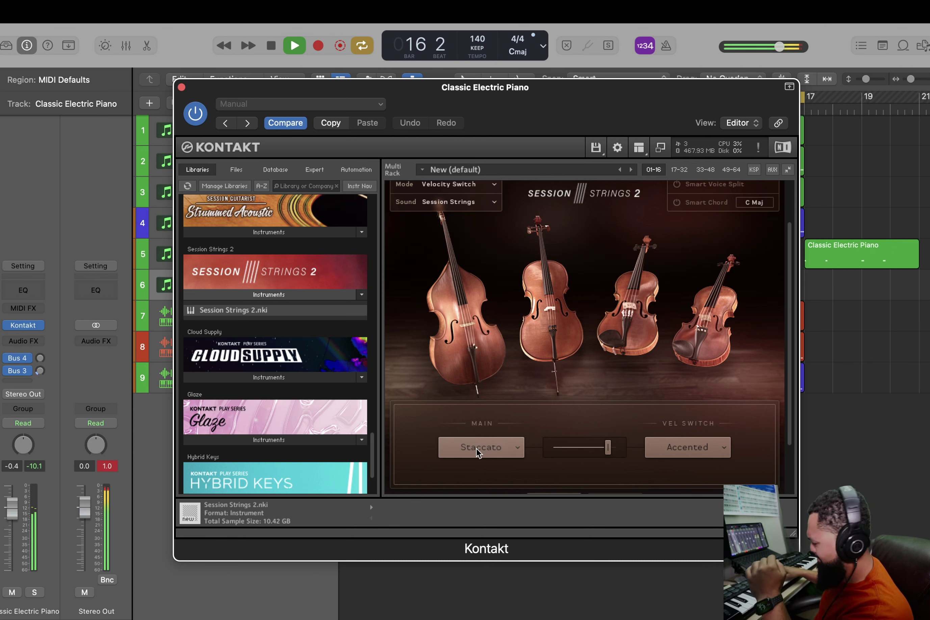
key(space)
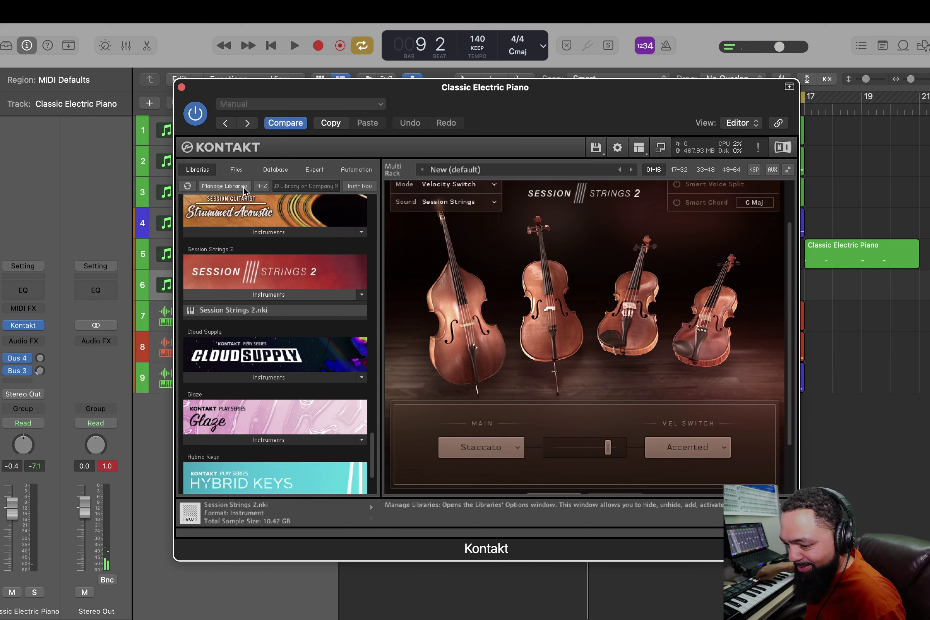
click(182, 87)
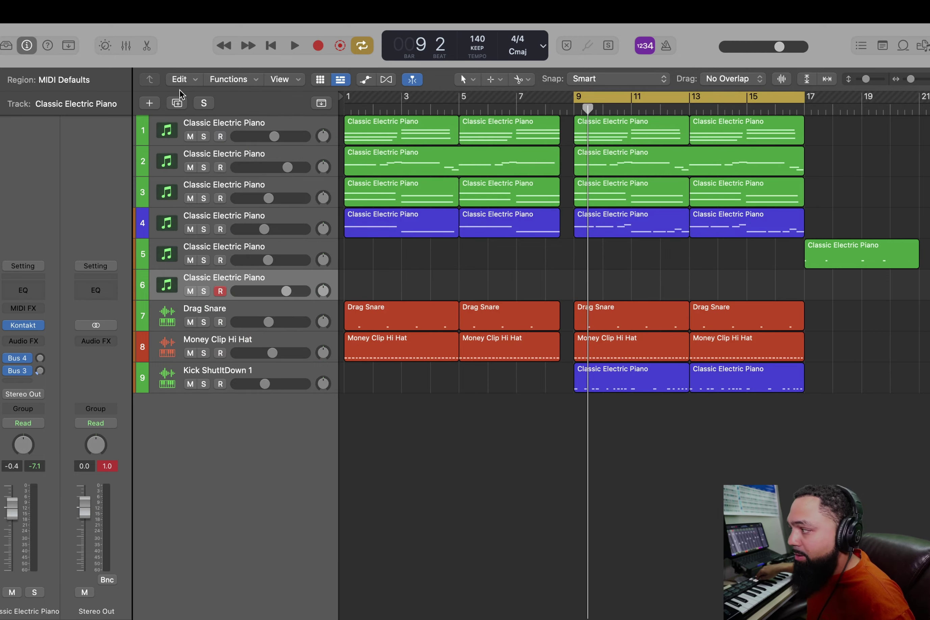
Step: Record a first strings take on track 6 over the looped bars 9 to 16
key(space)
key(space)
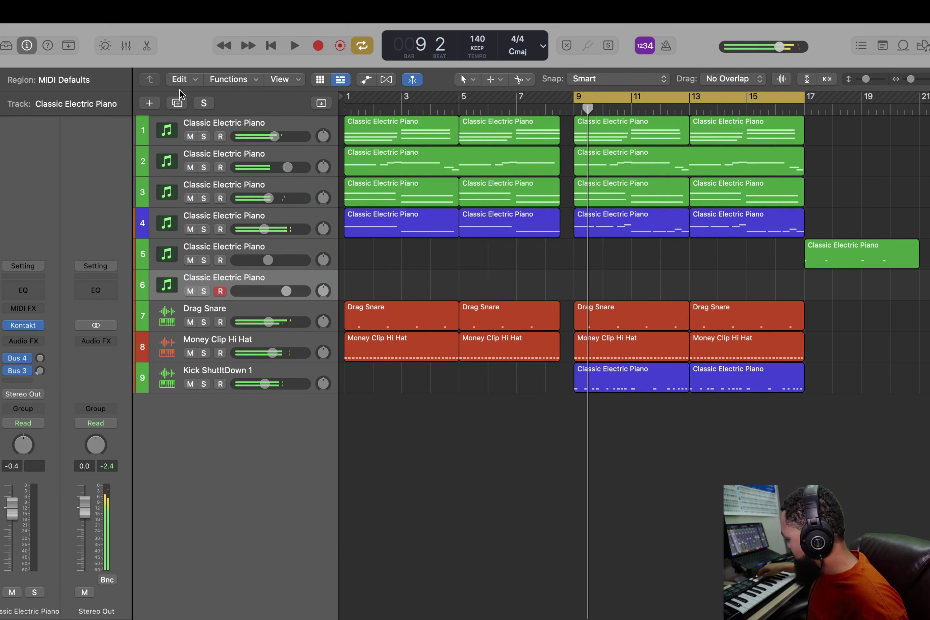
key(r)
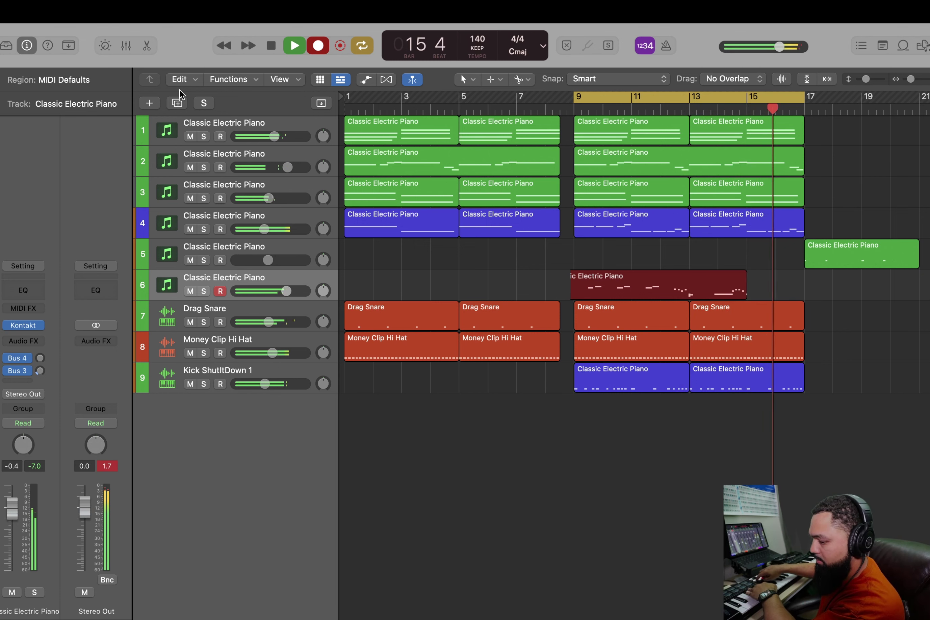
key(space)
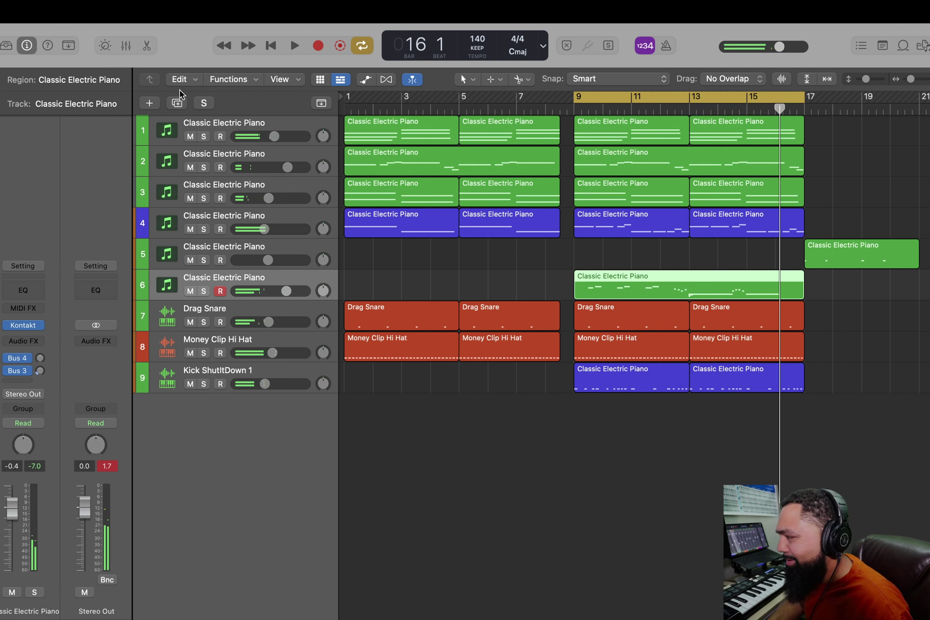
Step: Undo the last strings take and record a new one on track 6 across bars 9 to 16
key(super+z)
key(r)
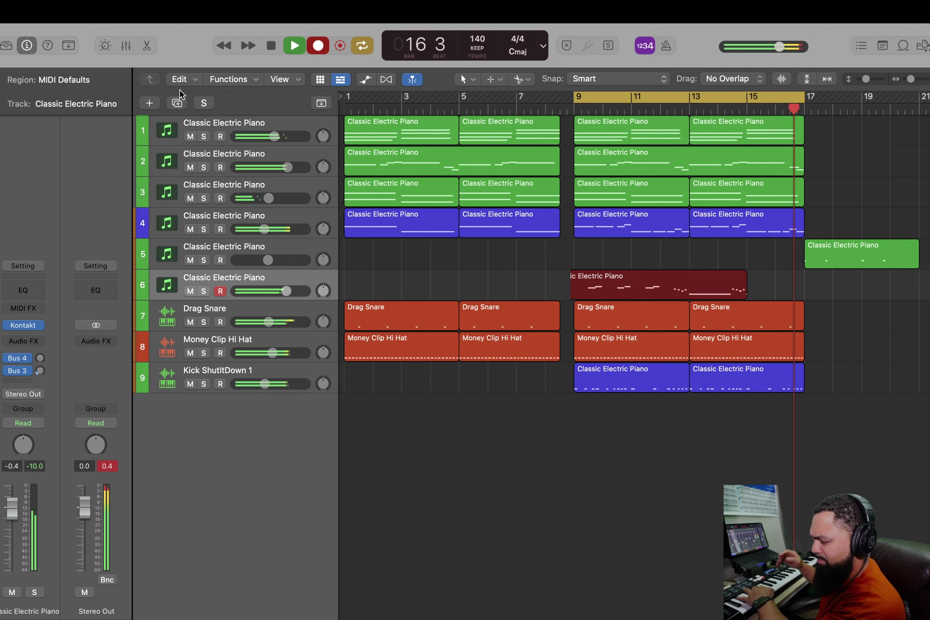
key(space)
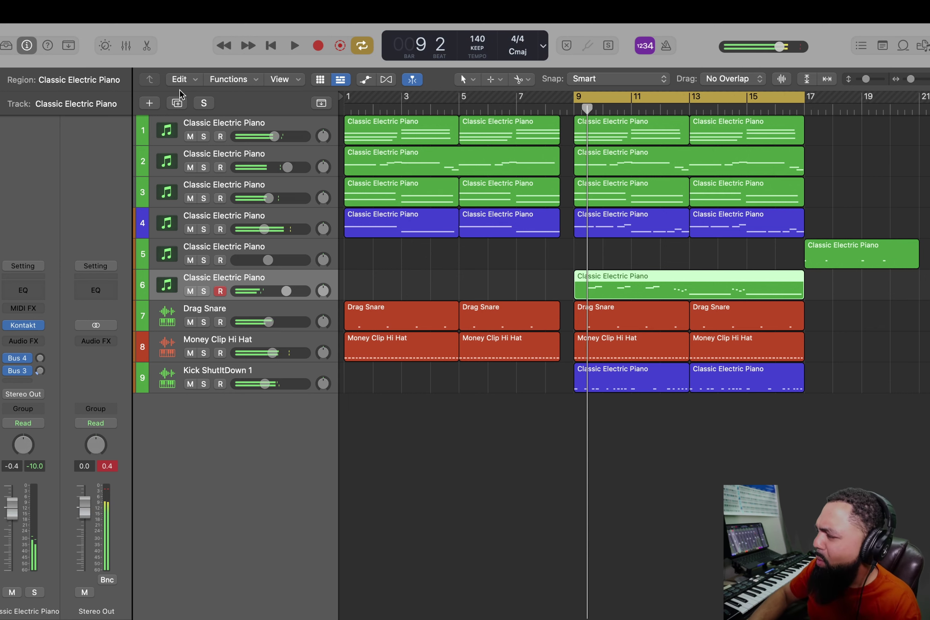
Step: Open the recorded strings region in the Piano Roll and examine its notes from bar 9 to bar 13 during playback
double_click(658, 288)
scroll(408, 440, left, 1)
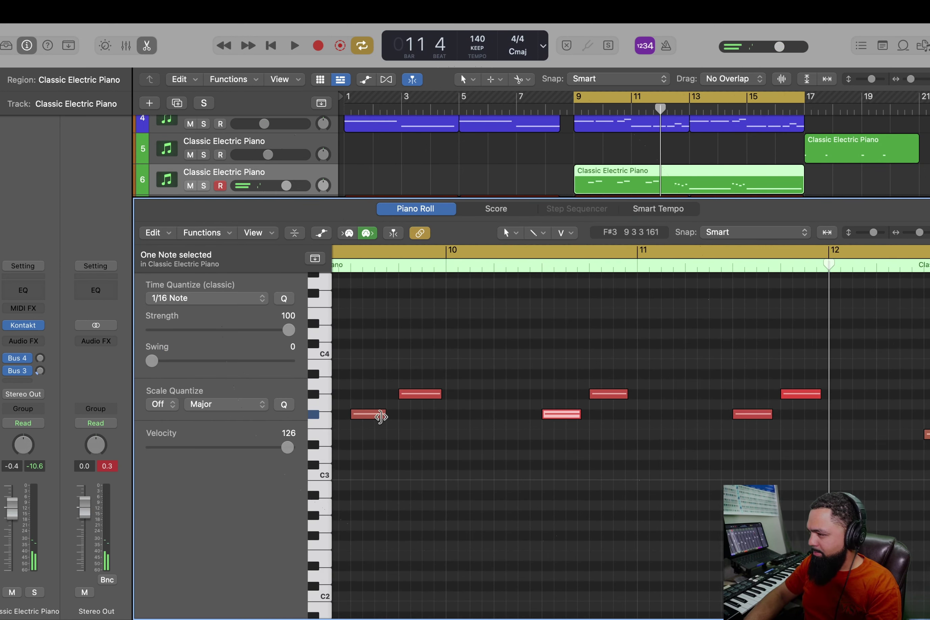
click(383, 416)
key(space)
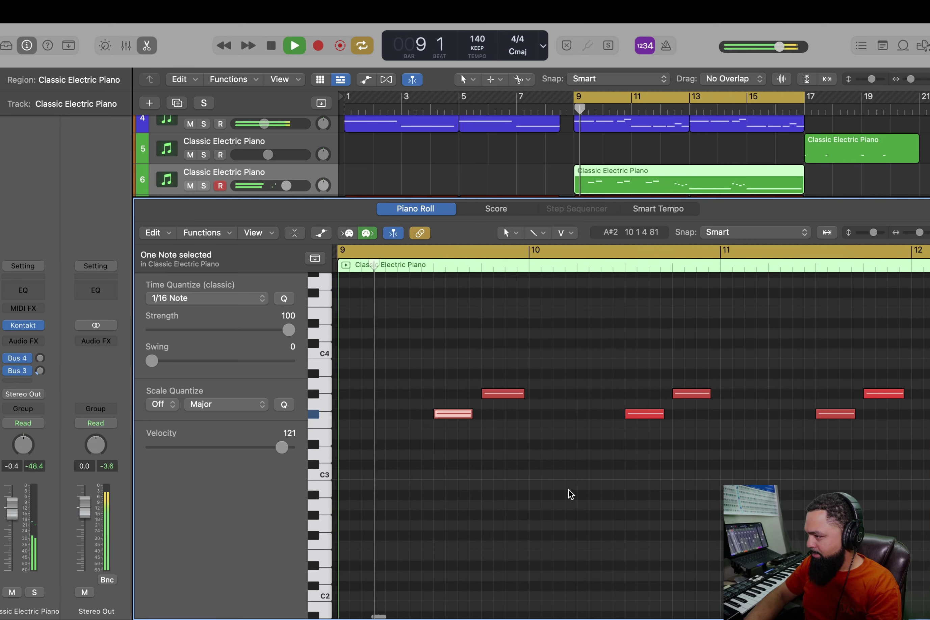
scroll(568, 488, right, 4)
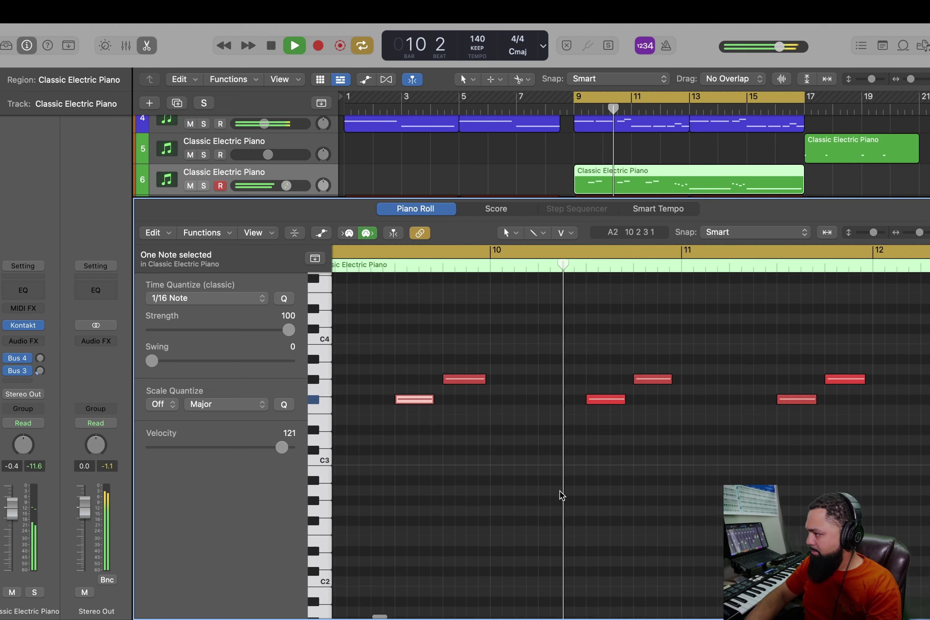
scroll(562, 495, right, 5)
scroll(562, 495, up, 2)
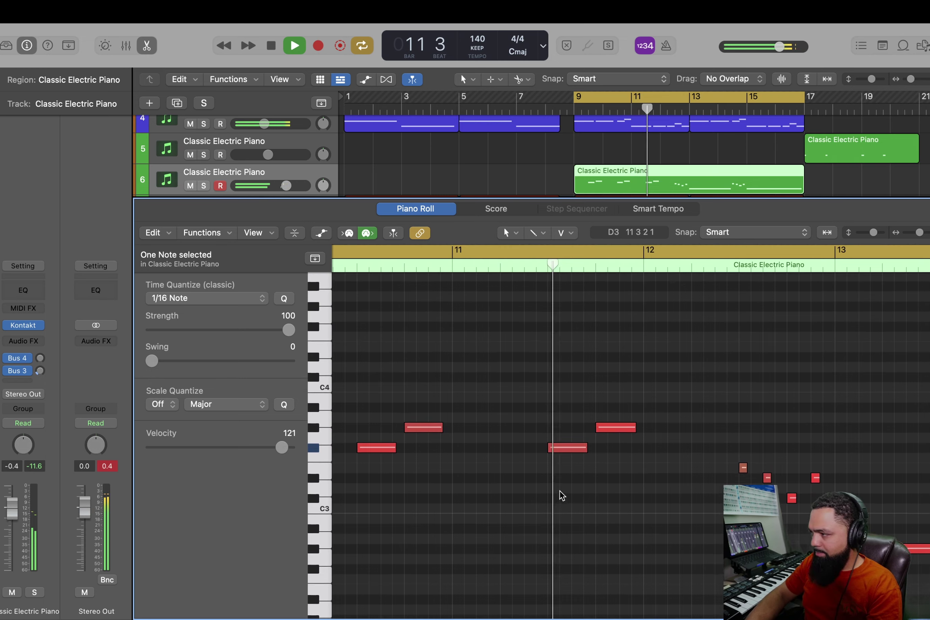
scroll(562, 495, down, 3)
scroll(562, 494, right, 2)
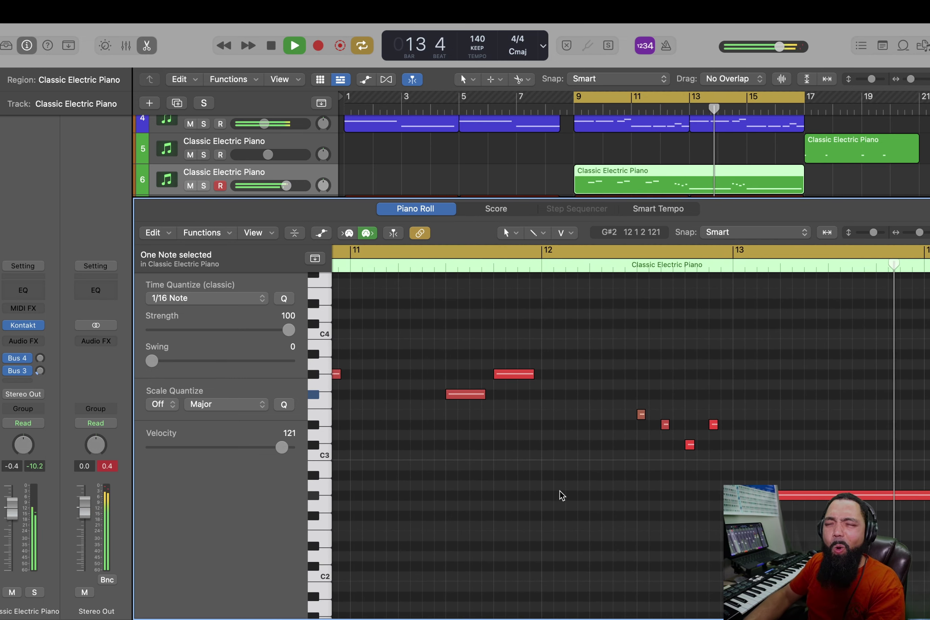
key(space)
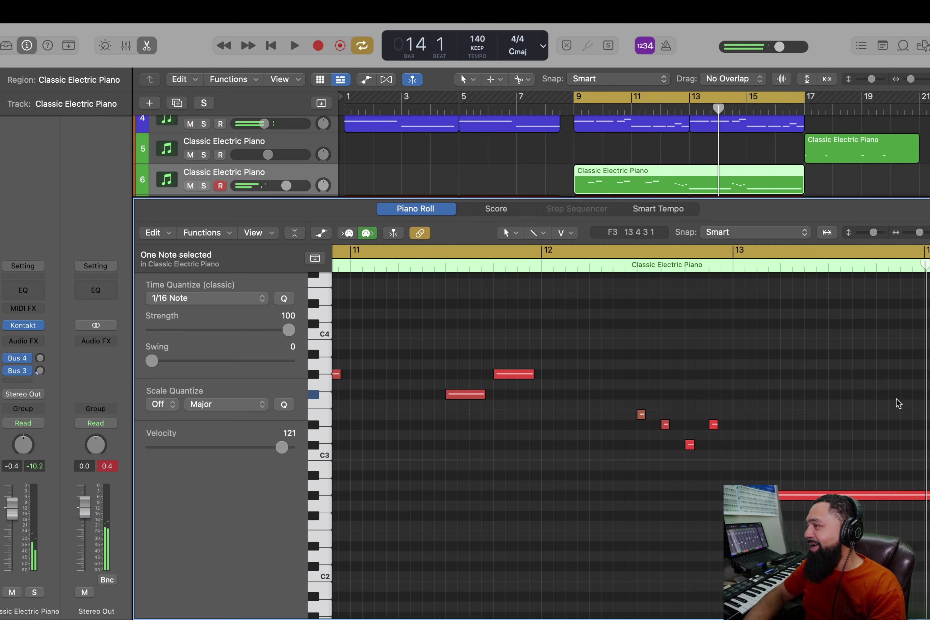
Step: Set the velocity of the four short strings notes in the second half of bar 12 to 116 and play the loop
drag(606, 392, 723, 511)
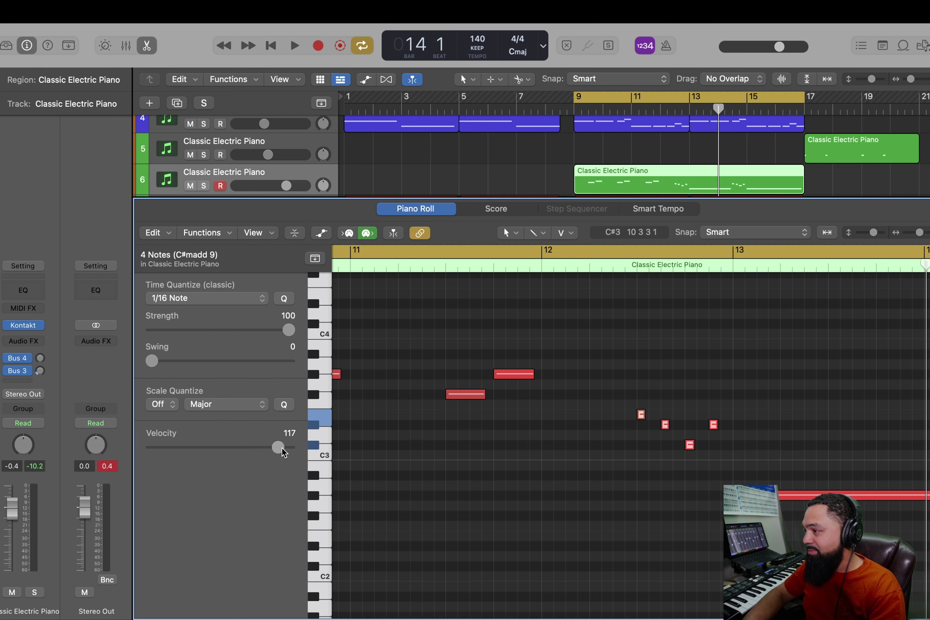
key(space)
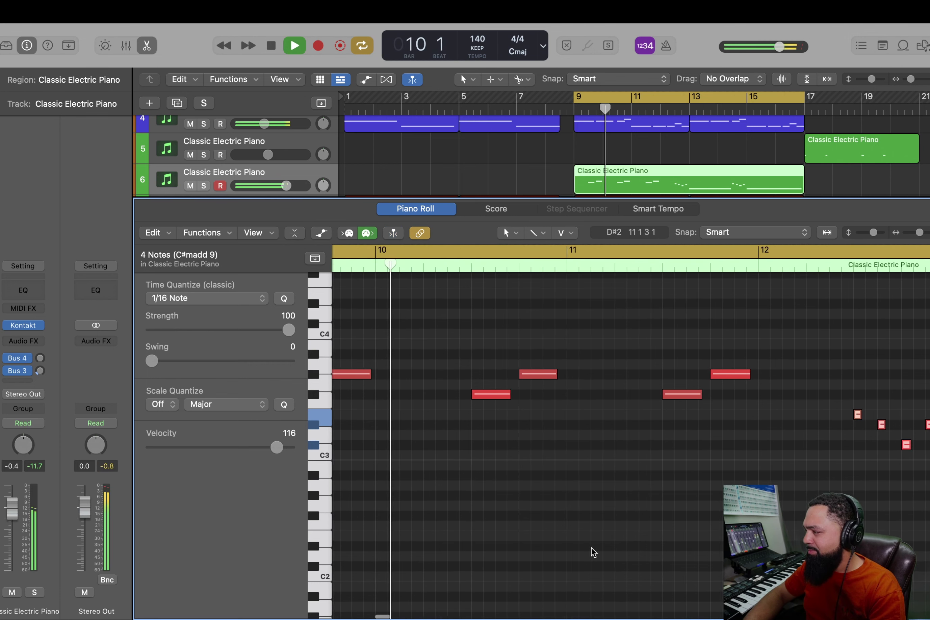
click(636, 509)
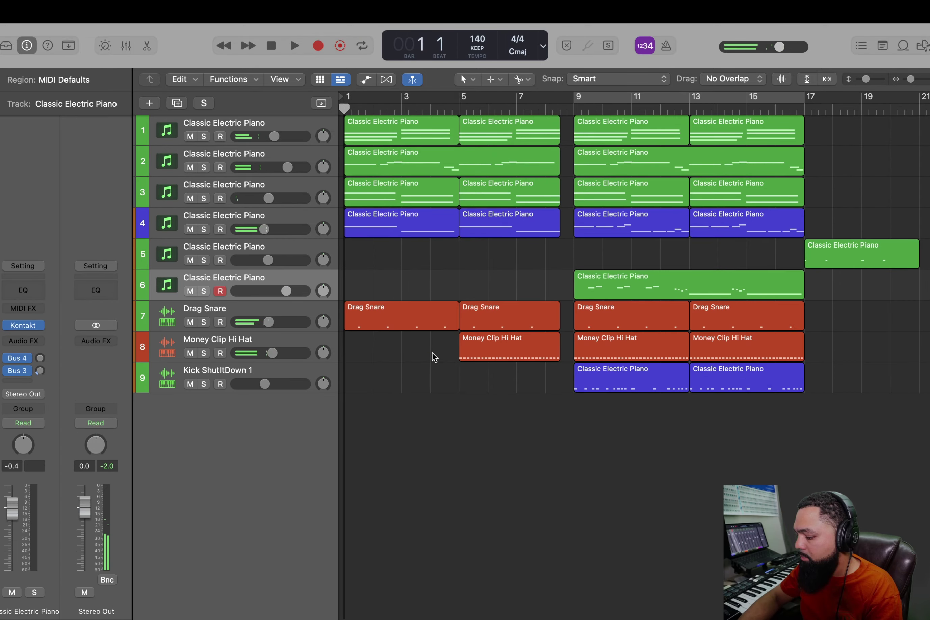
Step: Play from bar 1 and delete the Money Clip Hi Hat region that starts at bar 5
key(space)
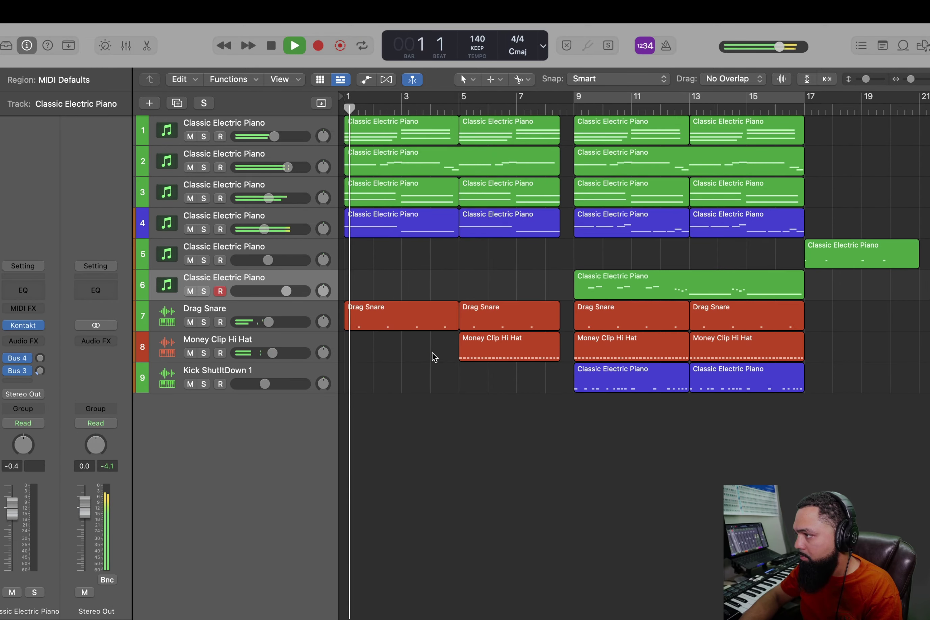
click(504, 354)
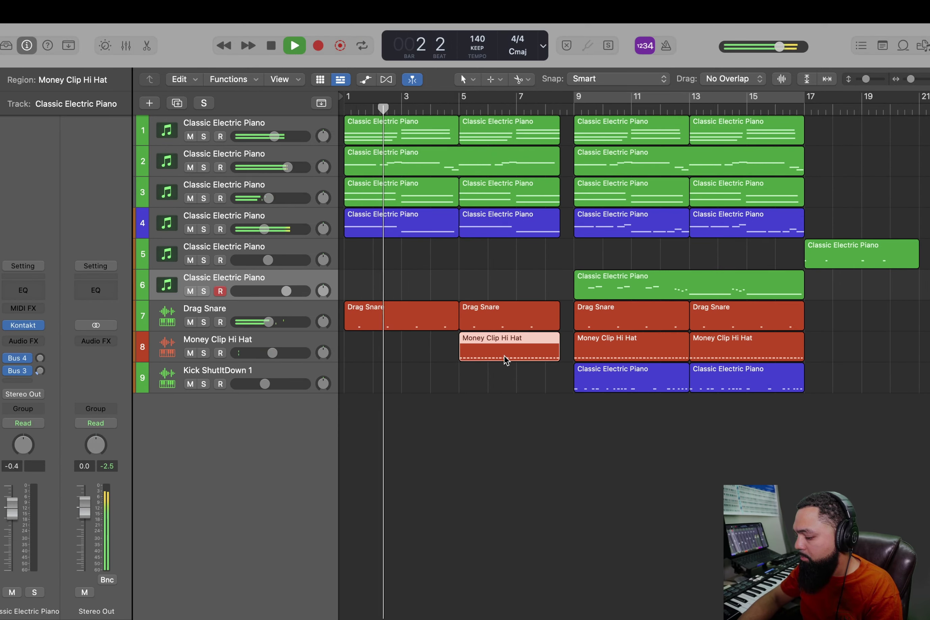
key(Delete)
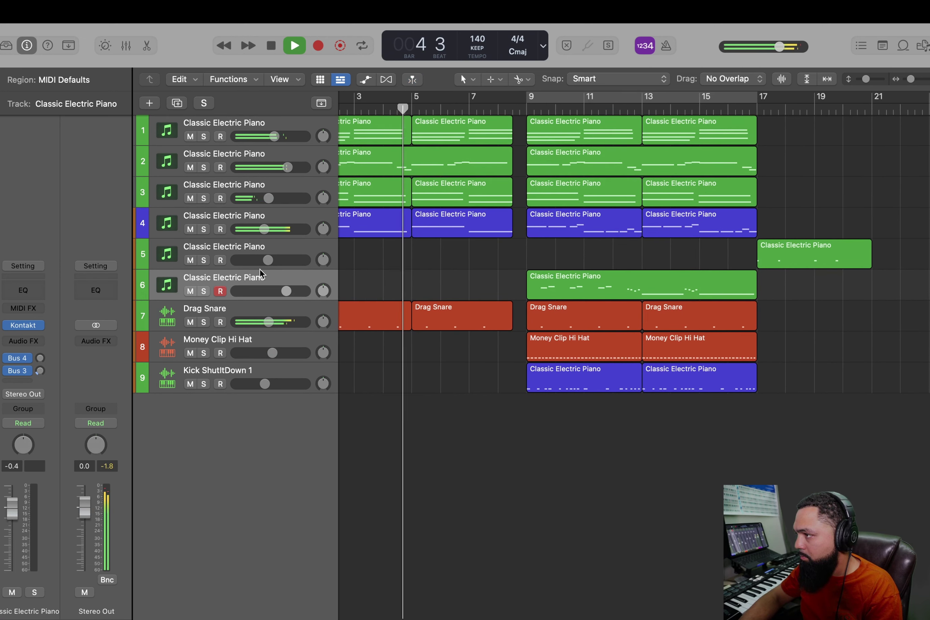
Step: Select the strings track (track 6) with its region and open its track color assignment
click(272, 276)
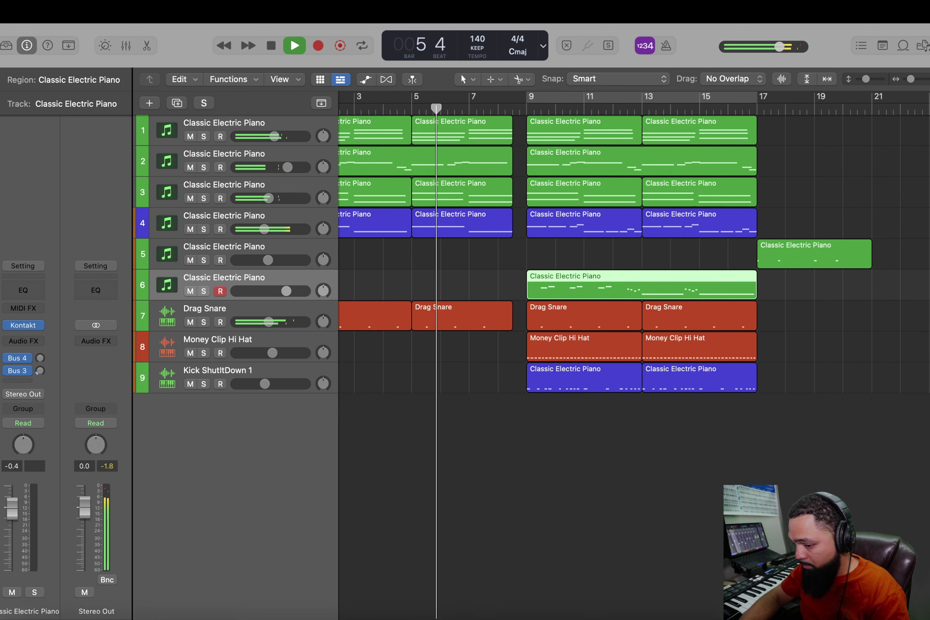
right_click(216, 282)
click(292, 520)
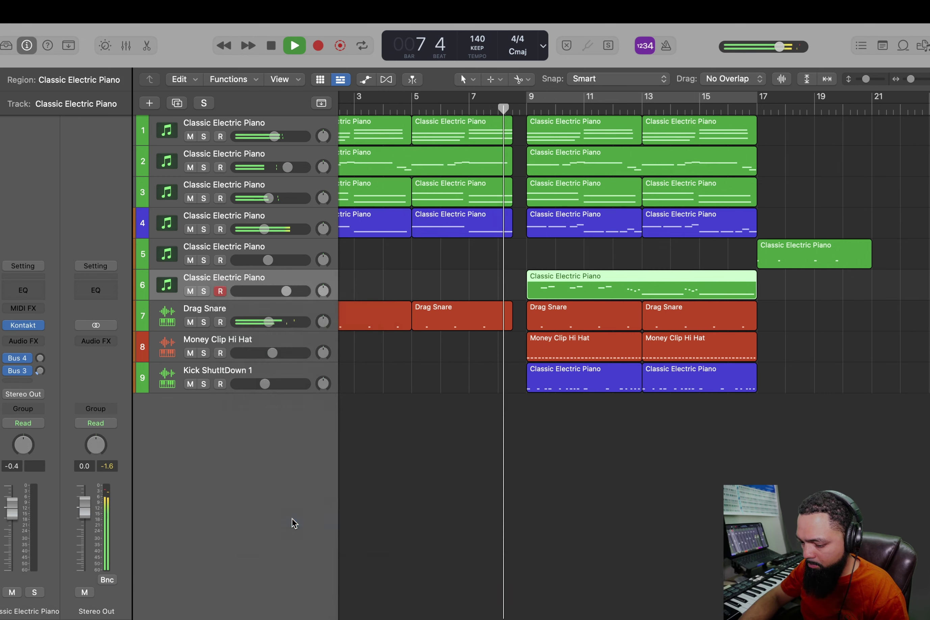
scroll(614, 216, right, 6)
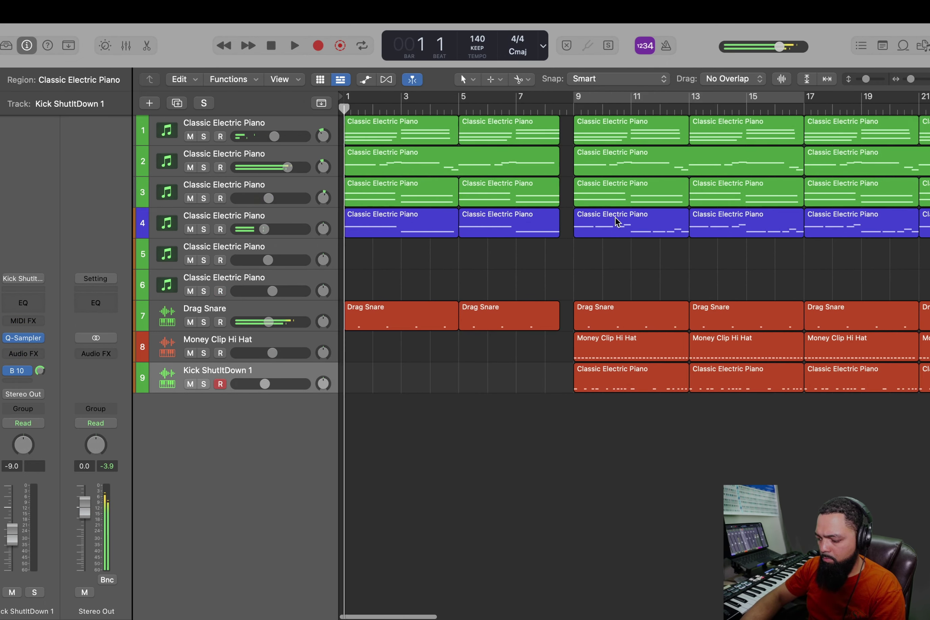
Step: Delete the four track 3 regions starting at bars 9, 13, 17 and 21
click(631, 197)
key(Delete)
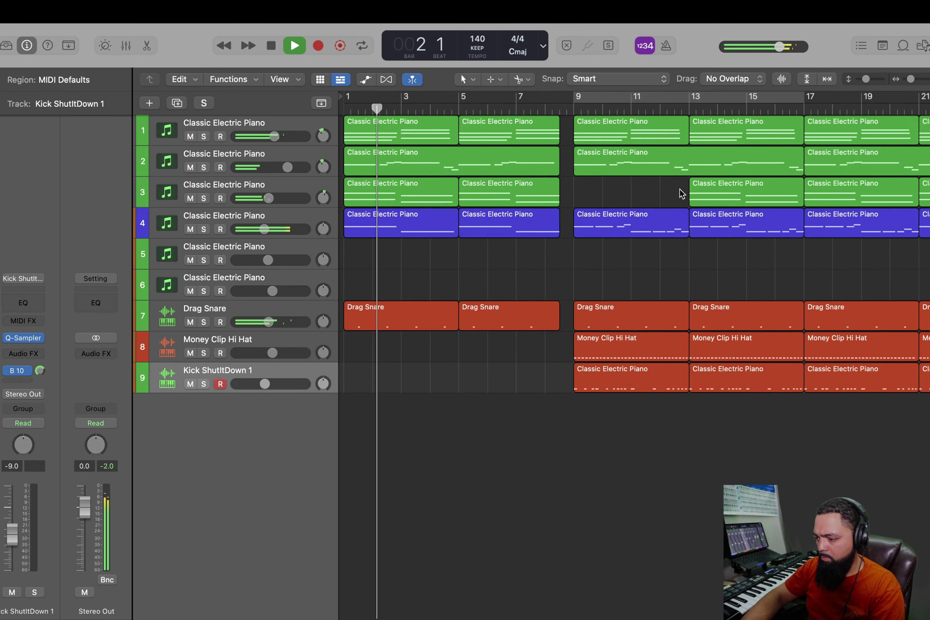
click(709, 183)
key(Delete)
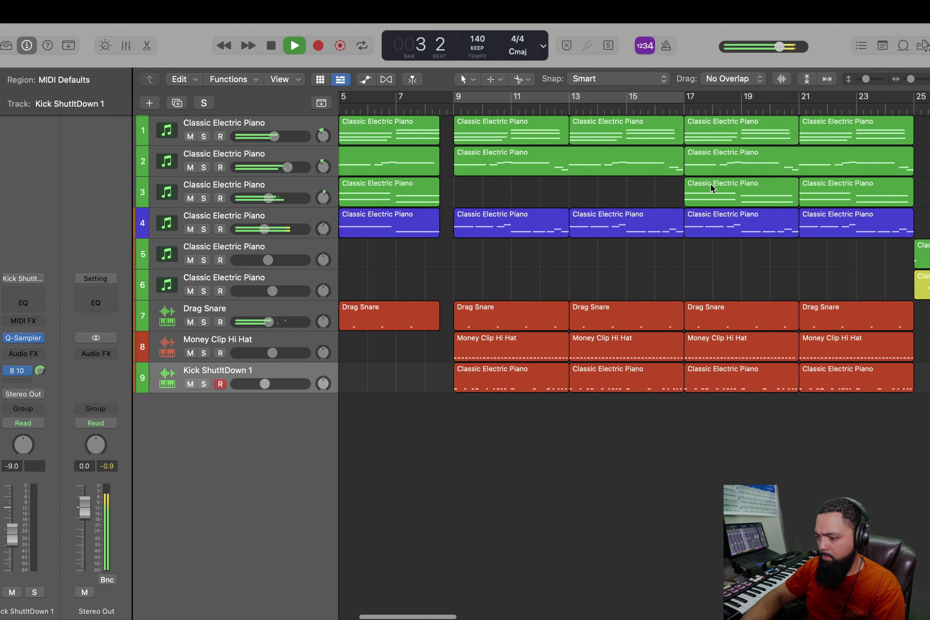
click(709, 186)
key(Delete)
click(807, 191)
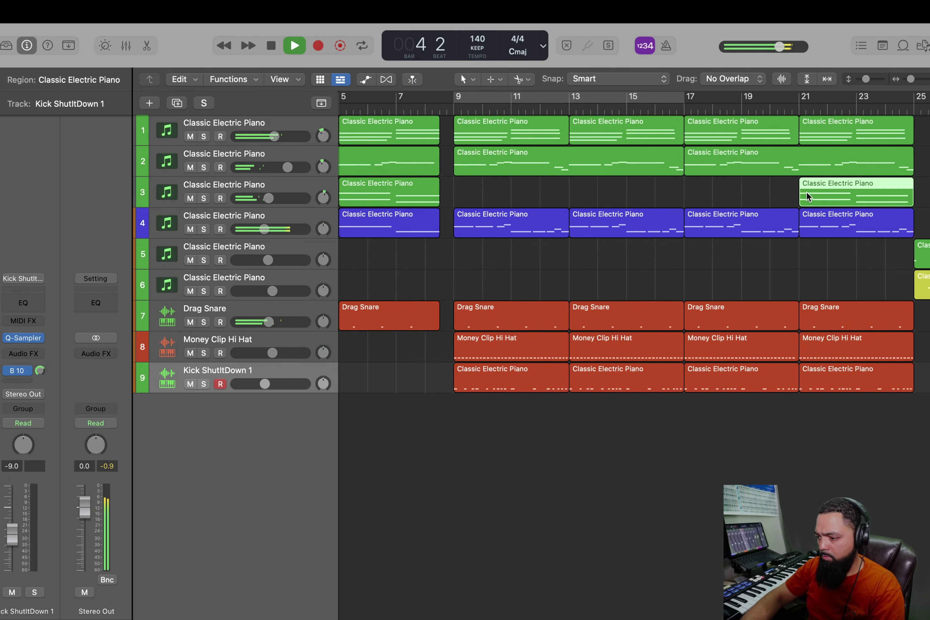
key(Delete)
Step: Review the thinned-out arrangement from the intro through bar 24 while it plays
scroll(806, 192, left, 4)
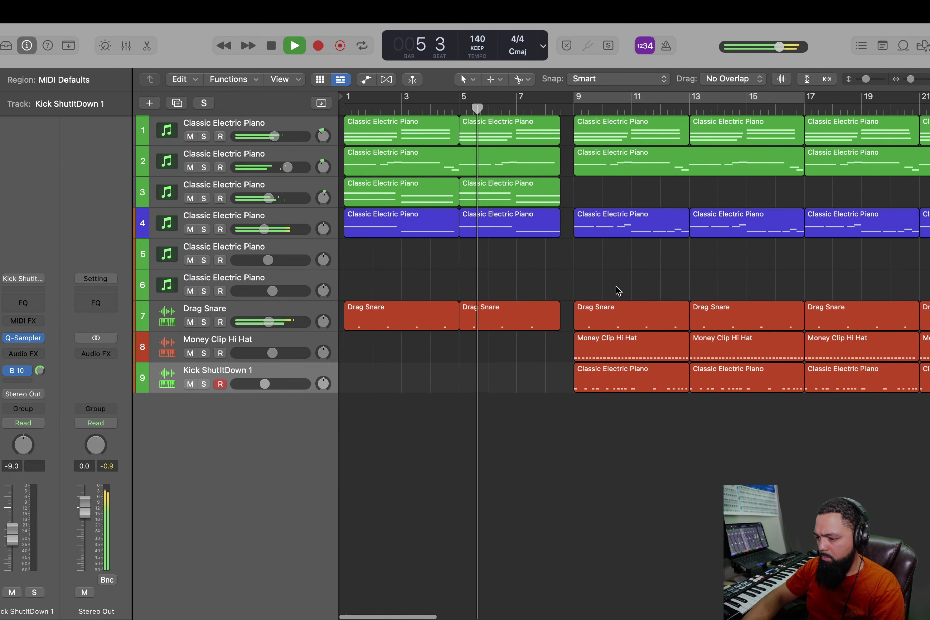
scroll(615, 285, right, 4)
scroll(616, 285, left, 3)
scroll(616, 286, right, 4)
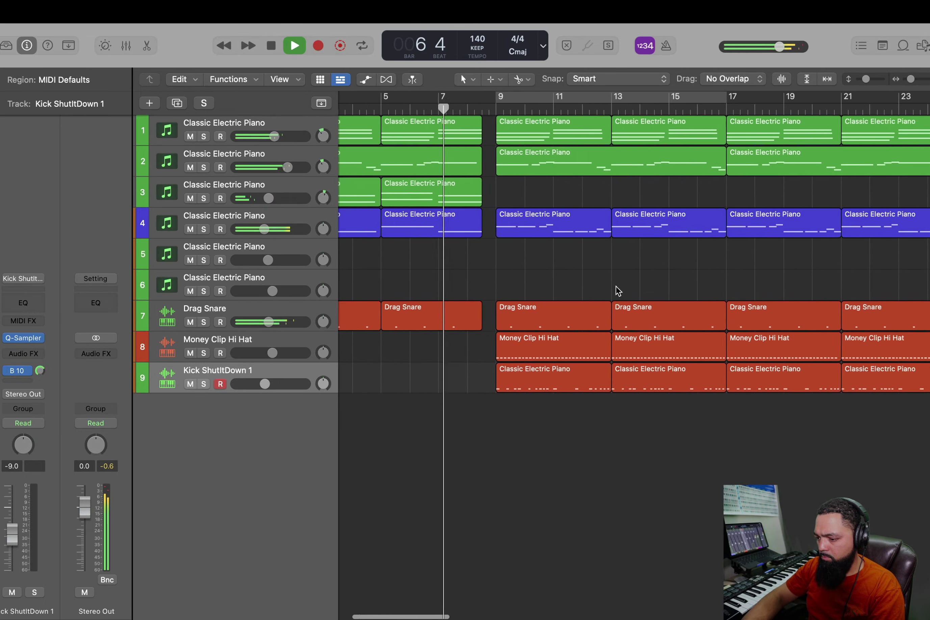
scroll(616, 285, right, 1)
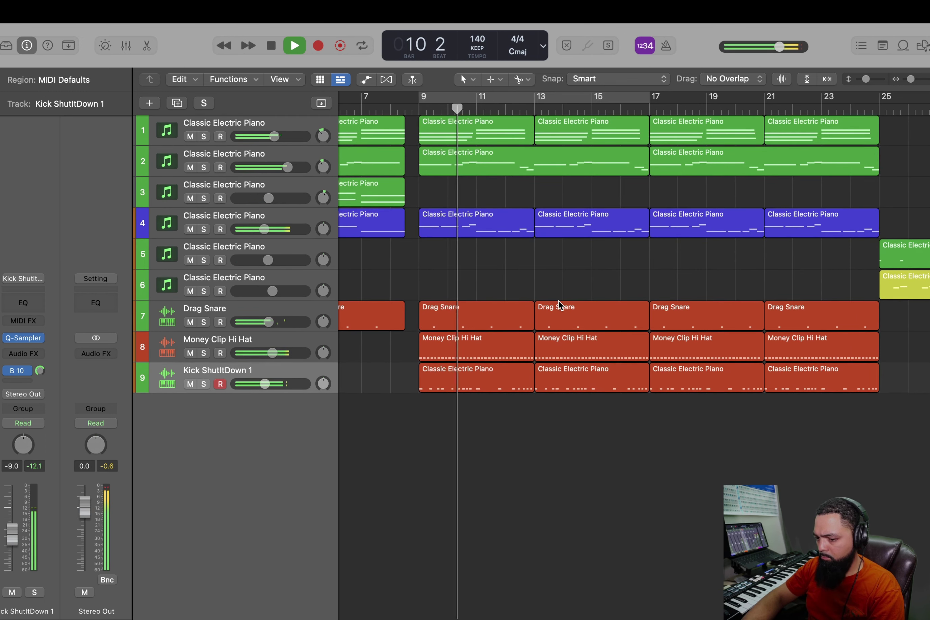
scroll(558, 300, left, 2)
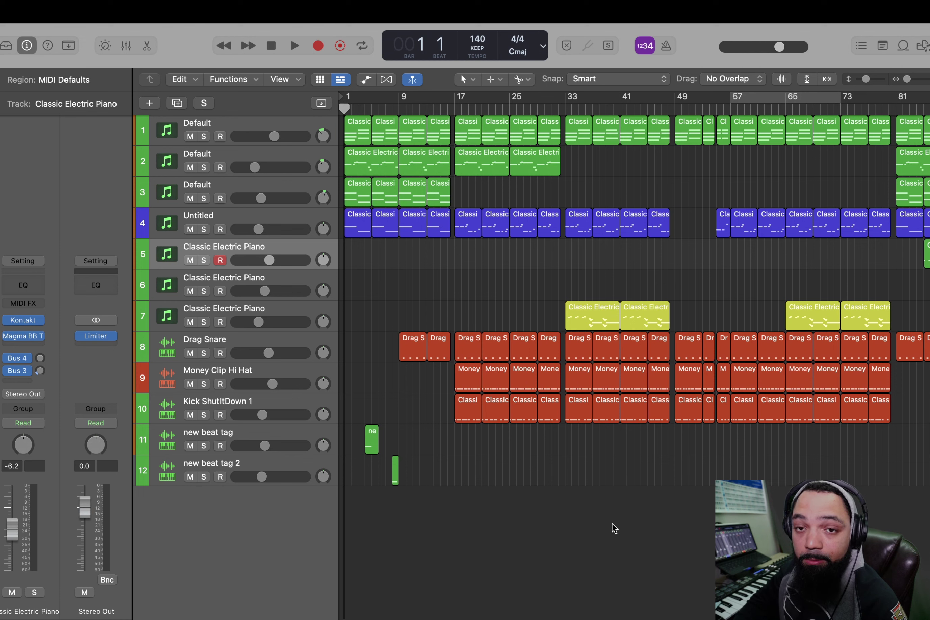
Step: Play back the full arrangement with the added beat tags from bar 1
key(space)
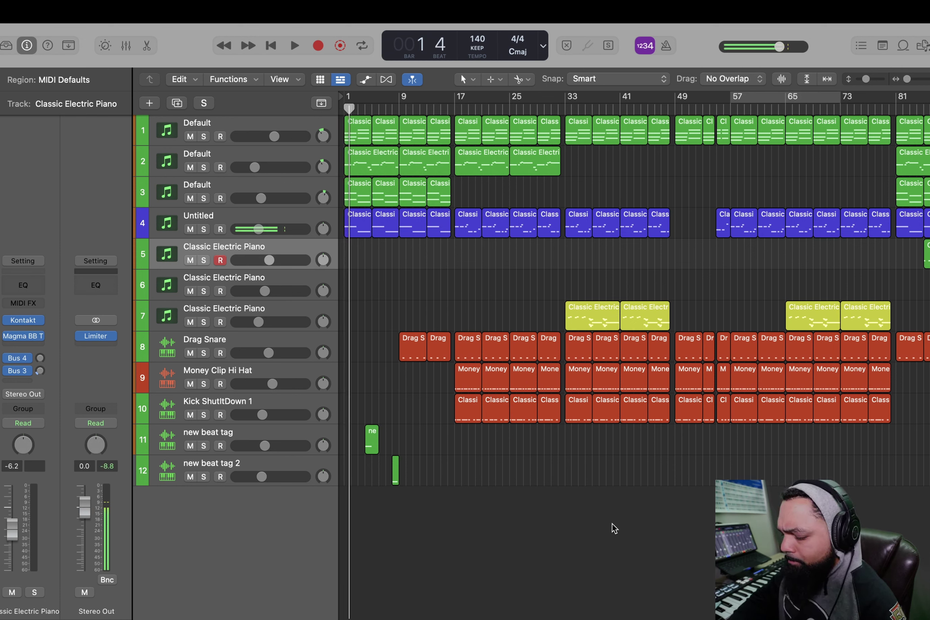
key(space)
key(space)
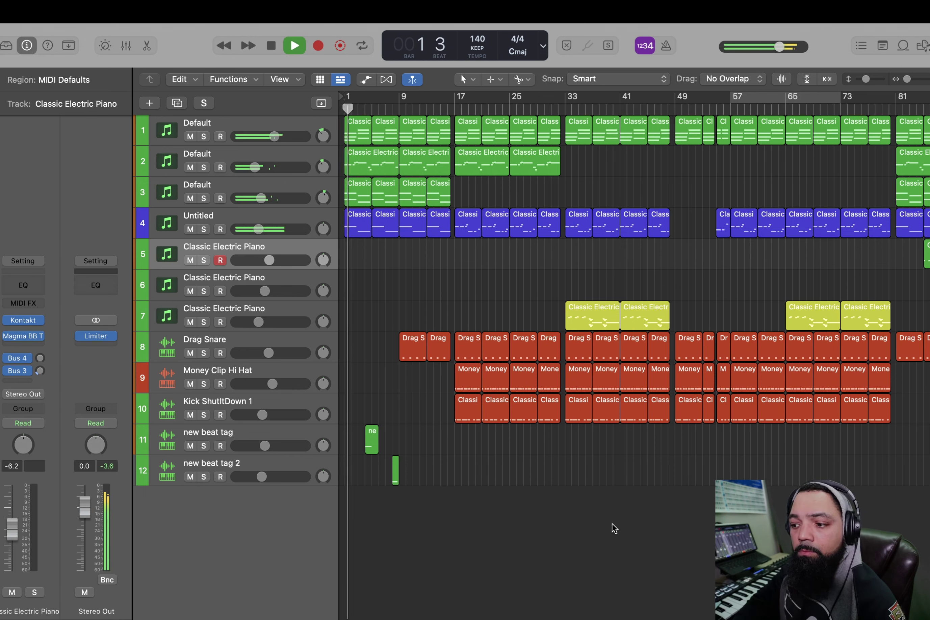